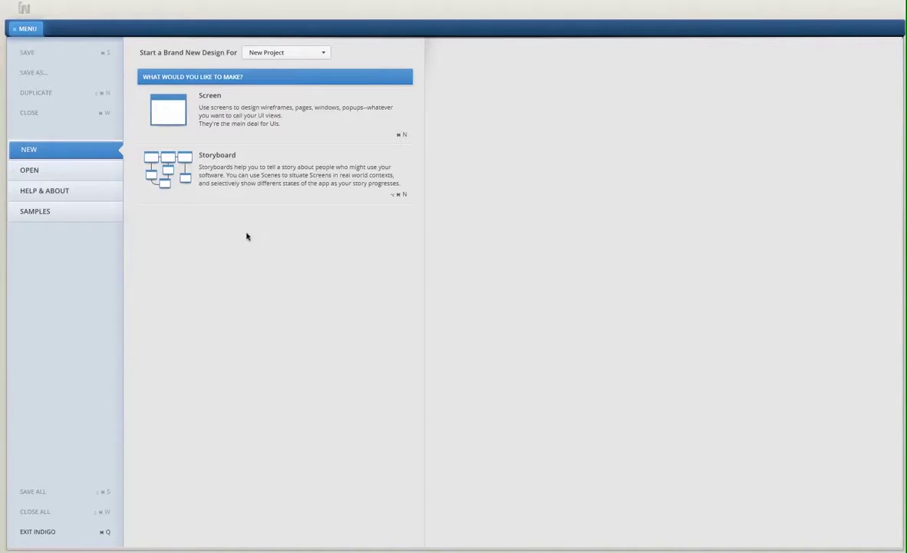
- Create a new blank screen sized to the iPhone 5 viewport
{"action": "left_click", "coordinate": [307, 129]}
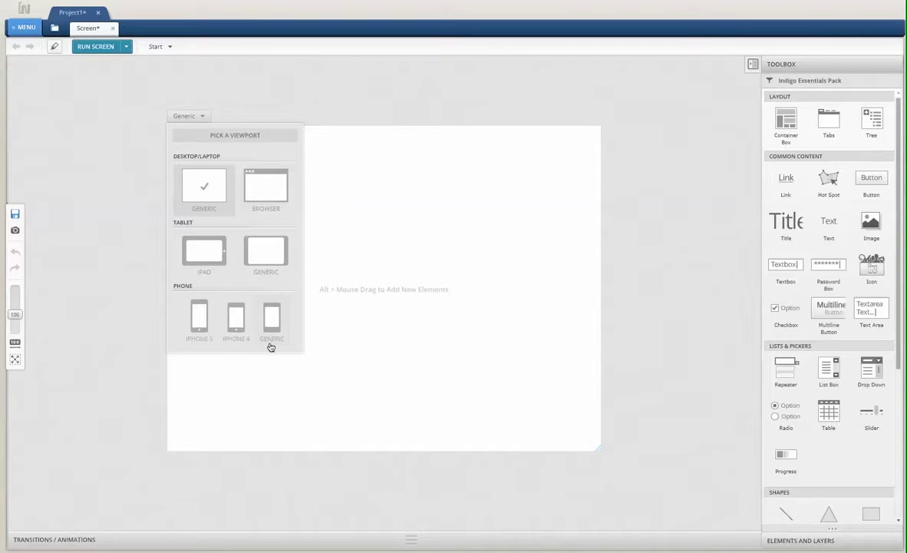
{"action": "left_click", "coordinate": [198, 332]}
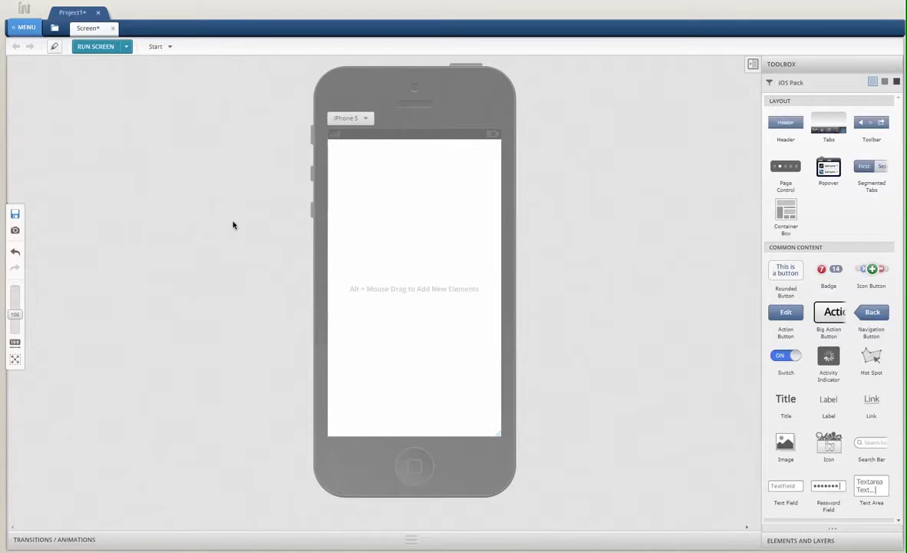
{"action": "left_click", "coordinate": [170, 48]}
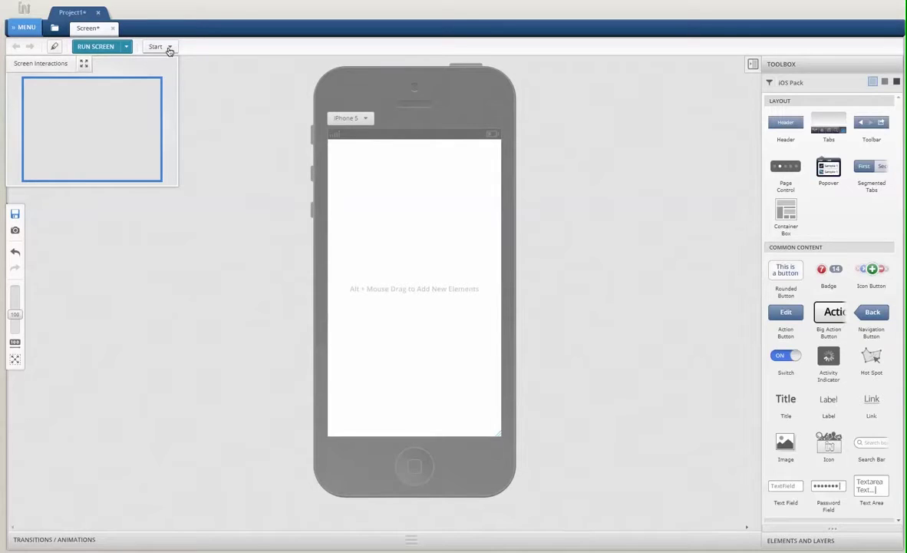
{"action": "mouse_move", "coordinate": [130, 128]}
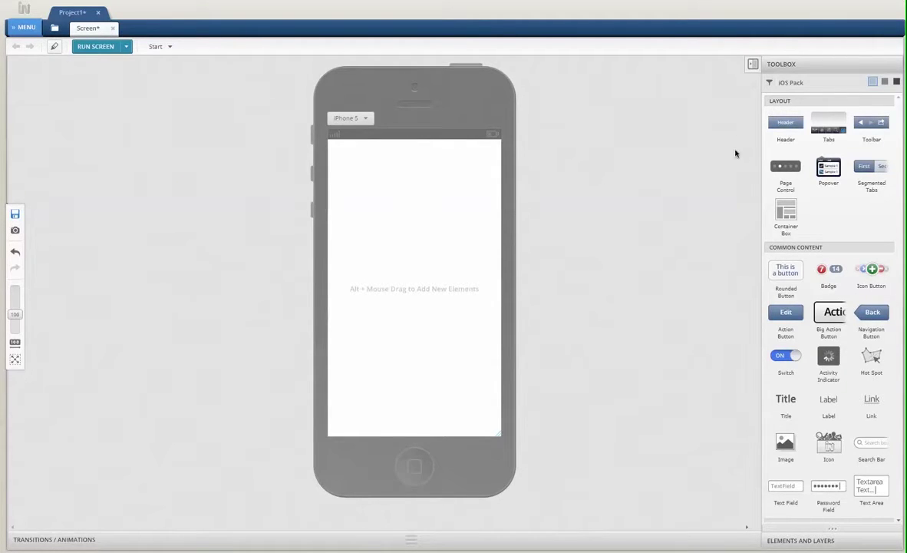
- Add a header bar titled Home across the top of the phone screen
{"action": "left_click_drag", "start_coordinate": [785, 123], "coordinate": [460, 135]}
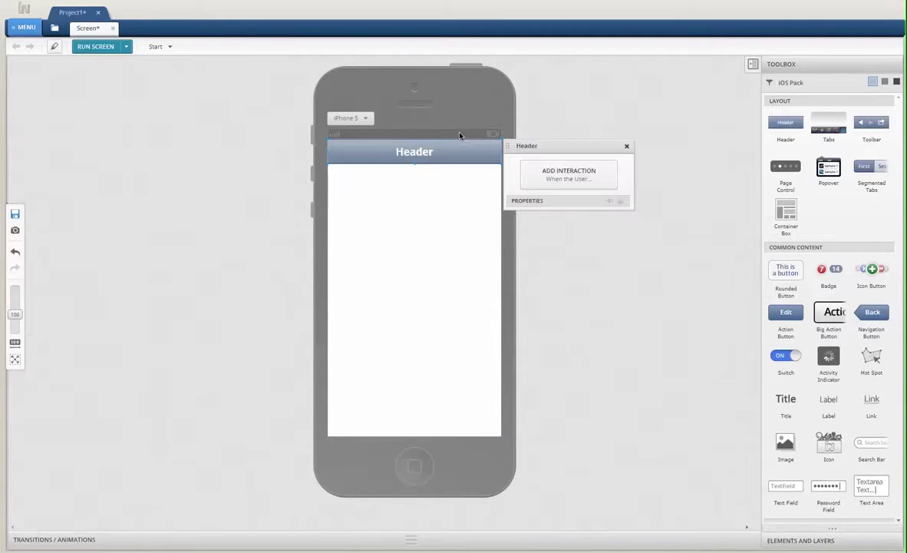
{"action": "type", "text": "Home"}
{"action": "scroll", "coordinate": [813, 410], "scroll_direction": "down", "scroll_amount": 1}
{"action": "scroll", "coordinate": [812, 410], "scroll_direction": "down", "scroll_amount": 2}
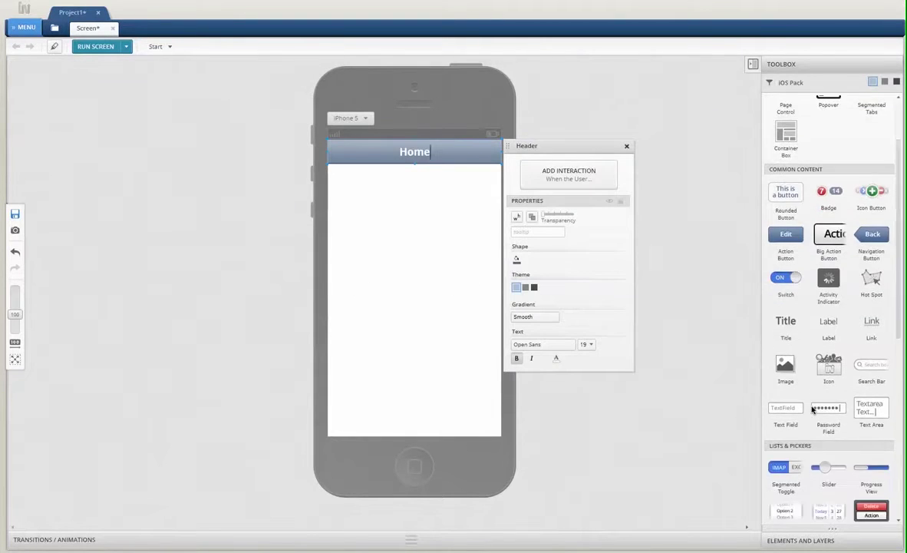
- Place a three-message content list under the Home header, leaving its fill colour unchanged
{"action": "left_click_drag", "start_coordinate": [541, 387], "coordinate": [414, 231]}
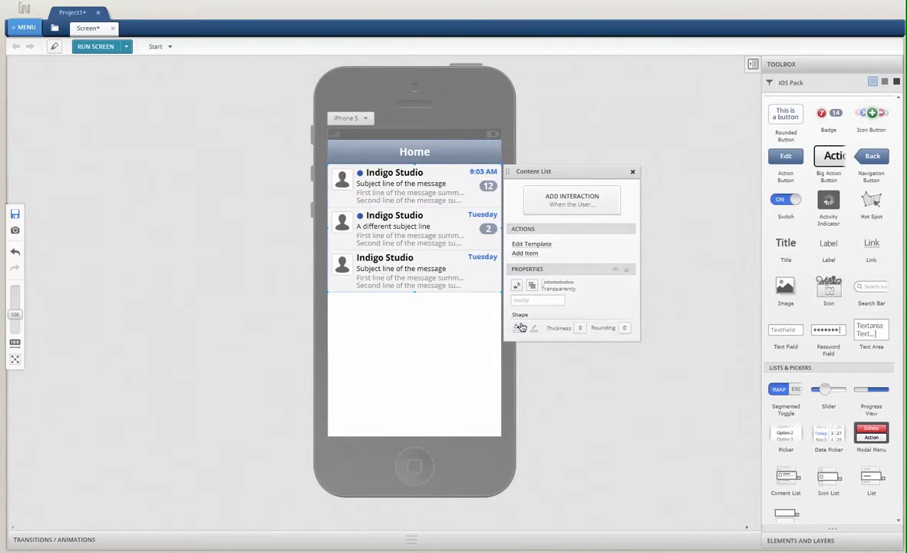
{"action": "left_click", "coordinate": [520, 328]}
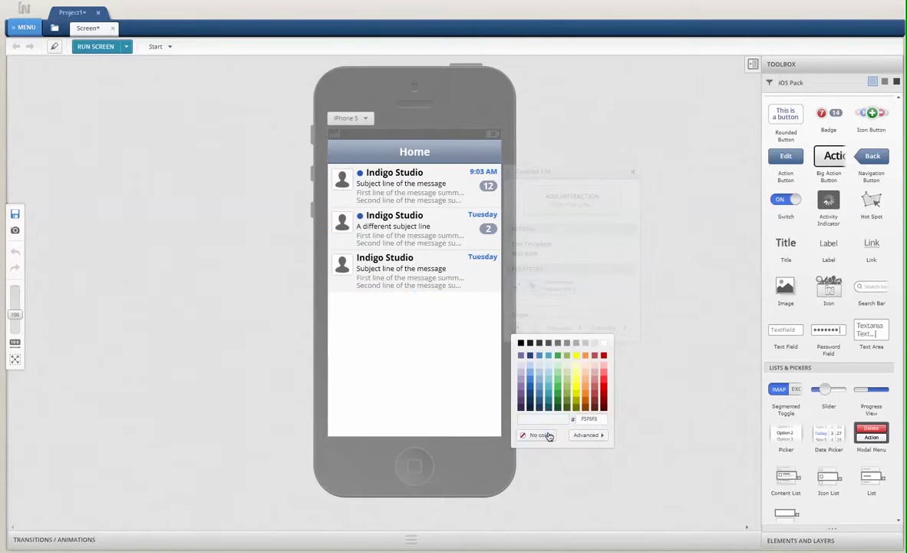
{"action": "left_click", "coordinate": [507, 401]}
{"action": "left_click", "coordinate": [473, 326]}
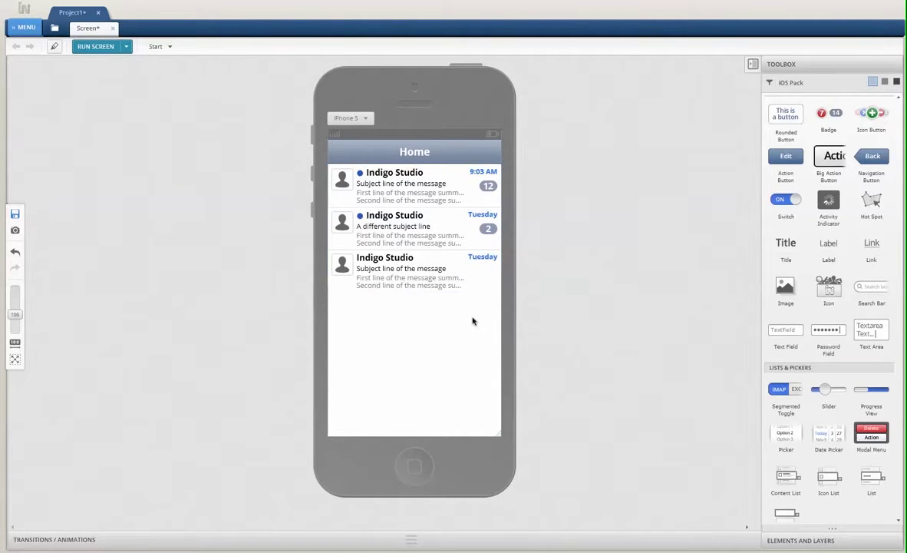
- Add an Edit button beside Home whose tap changes this screen to a new state and toggles back
{"action": "left_click_drag", "start_coordinate": [786, 156], "coordinate": [485, 152]}
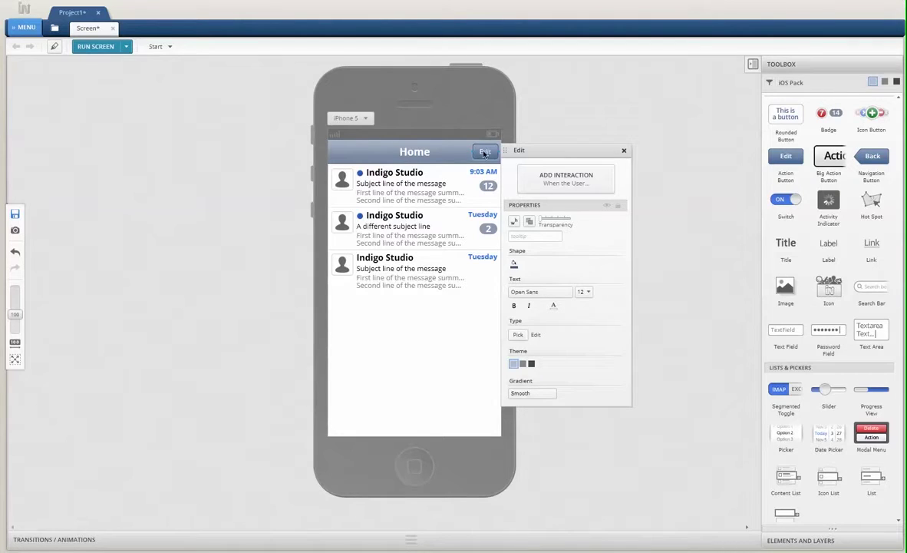
{"action": "left_click", "coordinate": [553, 181]}
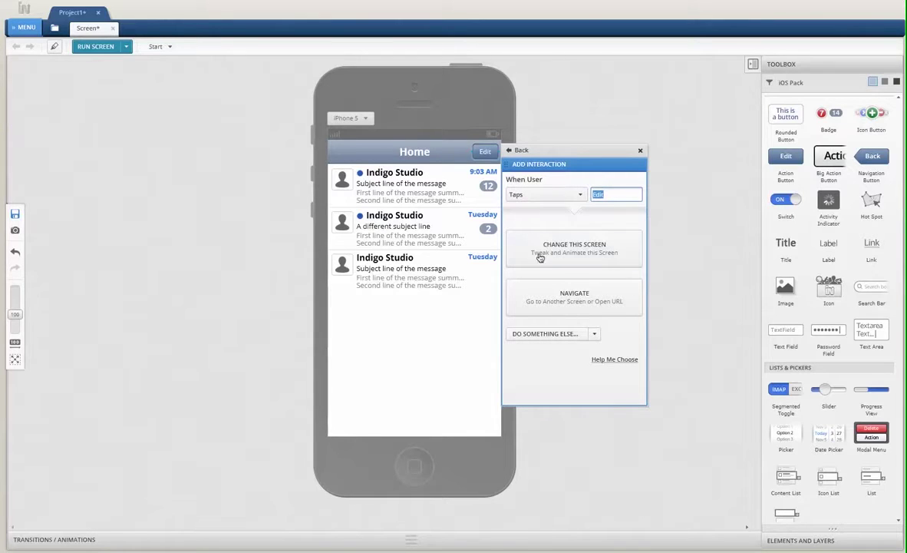
{"action": "left_click", "coordinate": [603, 264]}
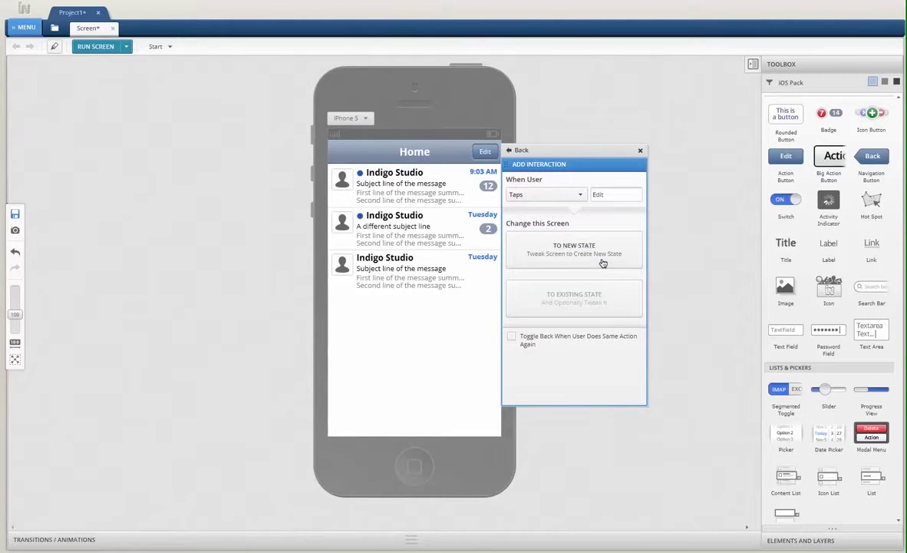
{"action": "left_click", "coordinate": [529, 339]}
{"action": "left_click", "coordinate": [570, 257]}
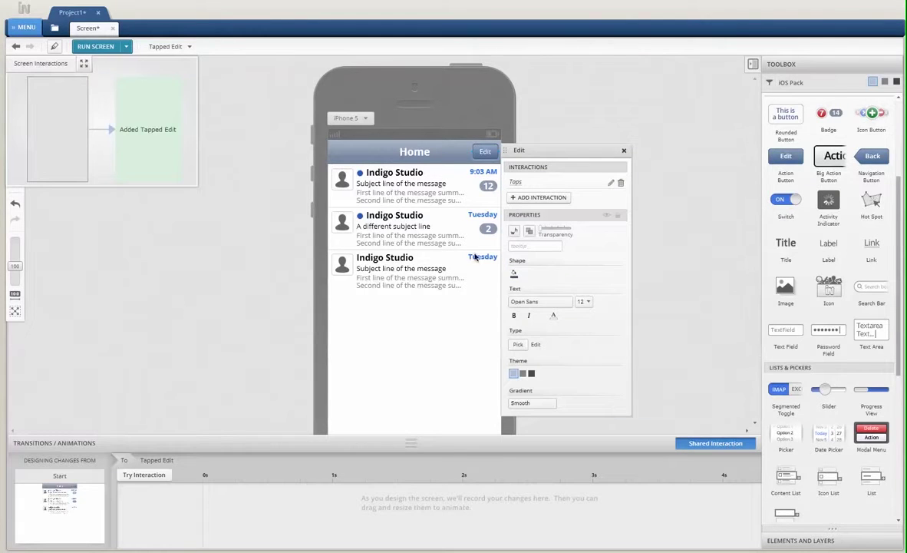
- In the new Tapped Edit state, nudge the message list slightly to the right
{"action": "mouse_move", "coordinate": [175, 145]}
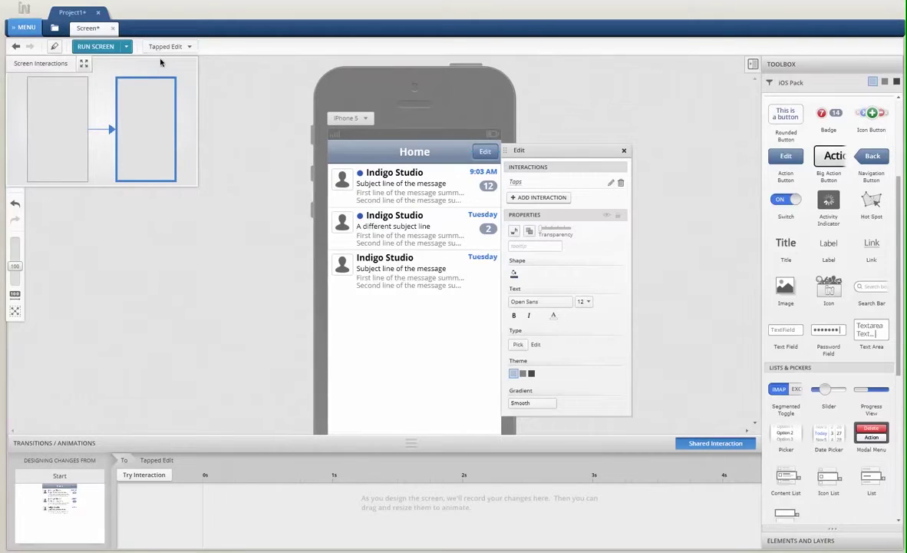
{"action": "mouse_move", "coordinate": [154, 92]}
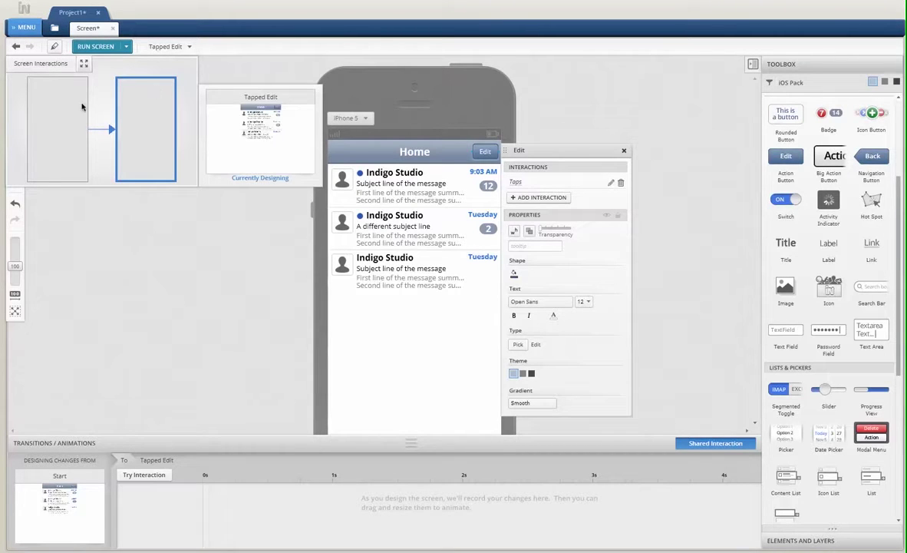
{"action": "mouse_move", "coordinate": [66, 133]}
{"action": "mouse_move", "coordinate": [142, 137]}
{"action": "left_click", "coordinate": [468, 283]}
{"action": "key", "text": "shift+Right"}
{"action": "key", "text": "shift+Right"}
{"action": "key", "text": "shift+Right"}
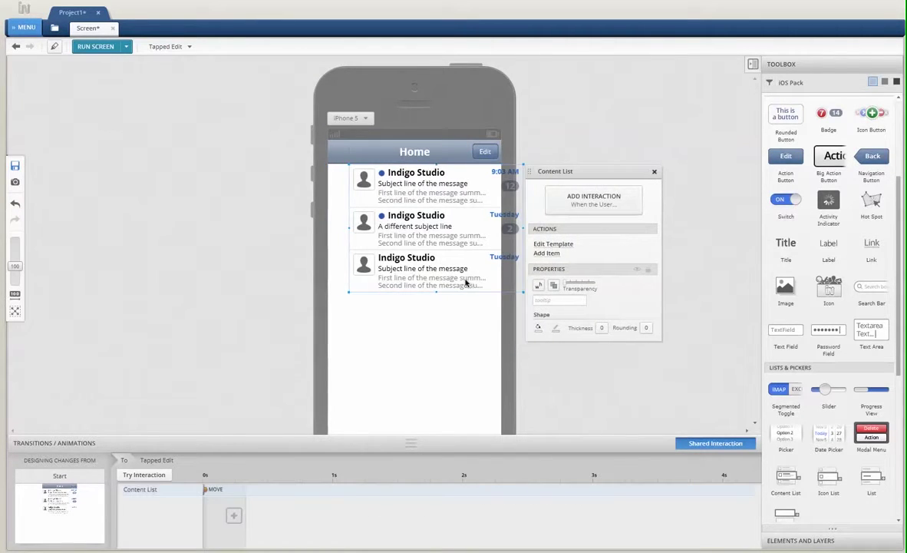
- Quick-add an icon button showing the Delete icon beside the first message
{"action": "left_click", "coordinate": [333, 177]}
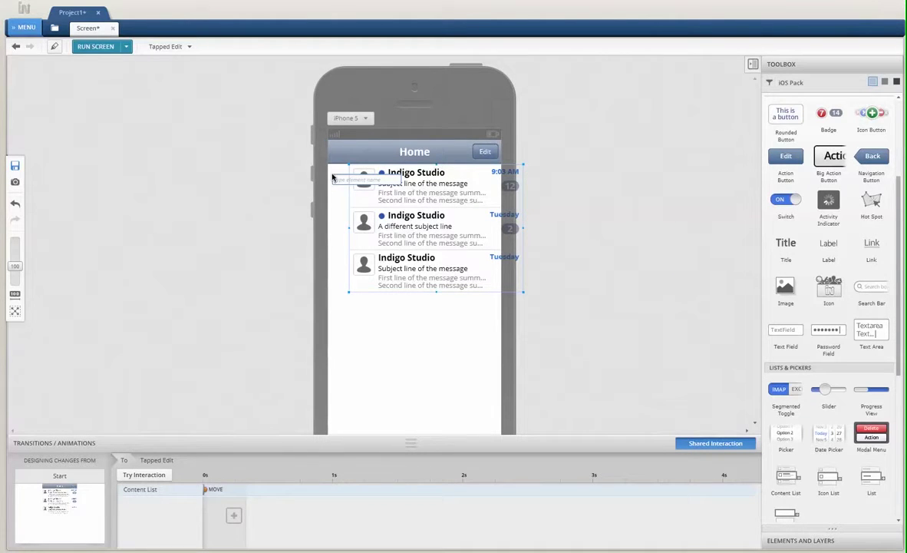
{"action": "type", "text": "i"}
{"action": "key", "text": "BackSpace"}
{"action": "type", "text": "ic"}
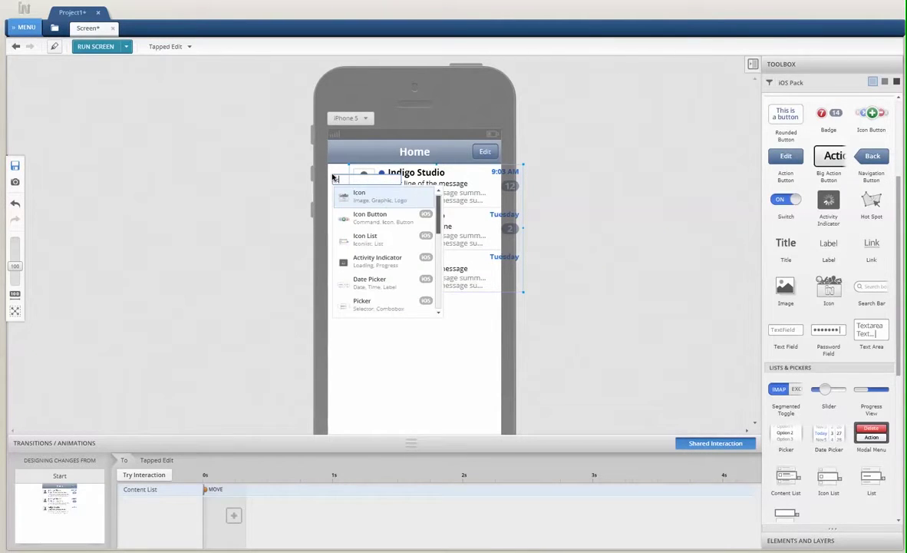
{"action": "type", "text": "on"}
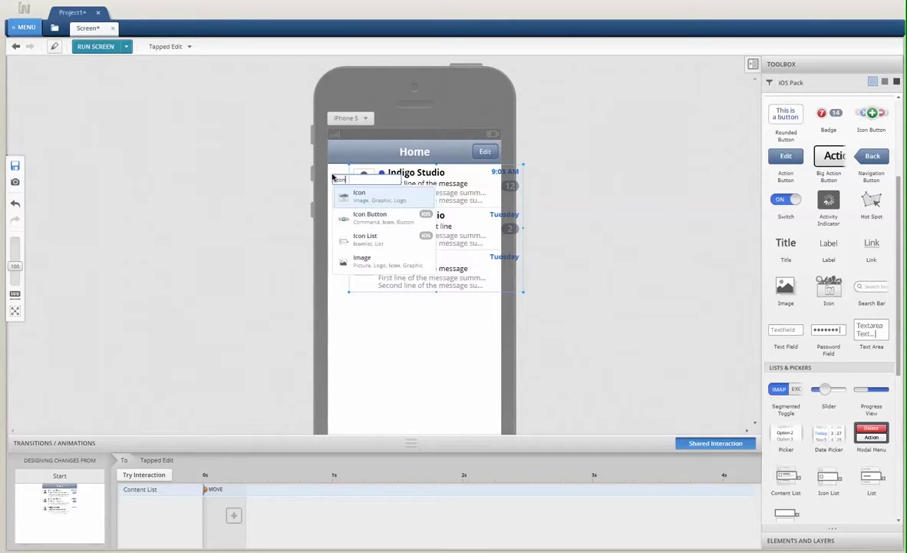
{"action": "left_click", "coordinate": [425, 216]}
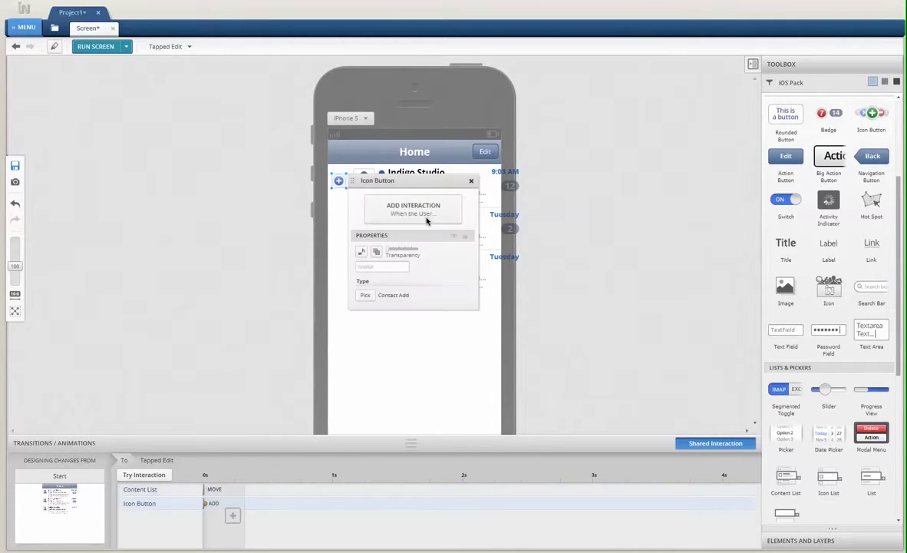
{"action": "left_click", "coordinate": [362, 296]}
{"action": "left_click", "coordinate": [415, 328]}
{"action": "left_click_drag", "start_coordinate": [343, 184], "coordinate": [343, 181]}
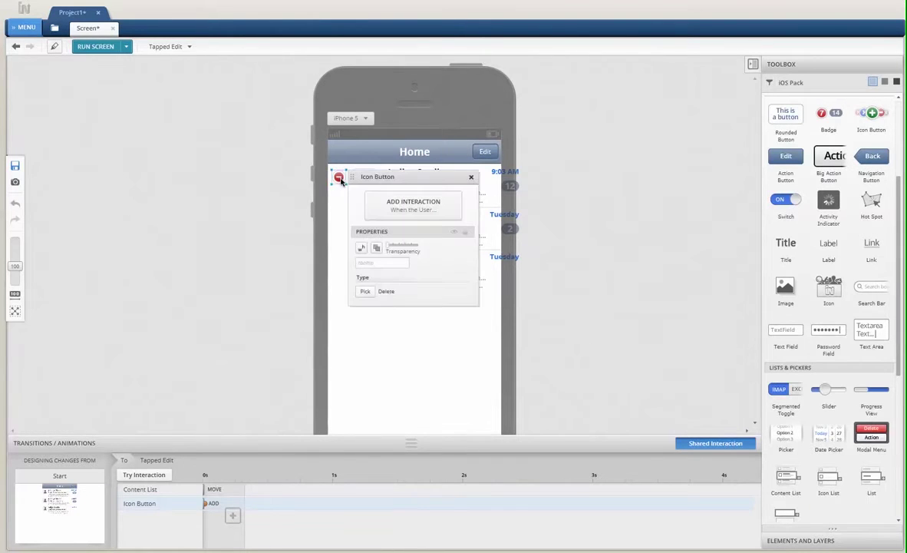
- Duplicate the delete icon twice, left-align and evenly distribute all three, then group them
{"action": "key", "text": "ctrl+v"}
{"action": "key", "text": "ctrl+v"}
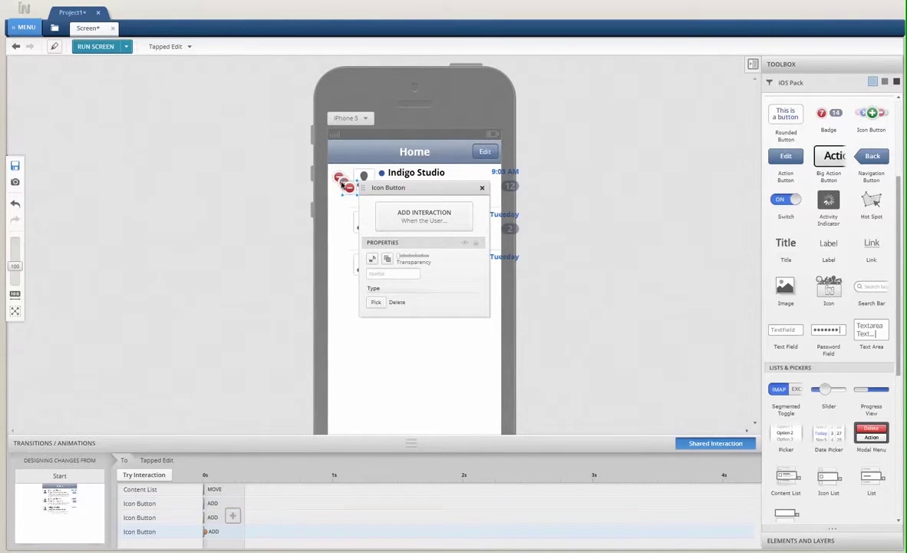
{"action": "left_click_drag", "start_coordinate": [345, 185], "coordinate": [342, 271]}
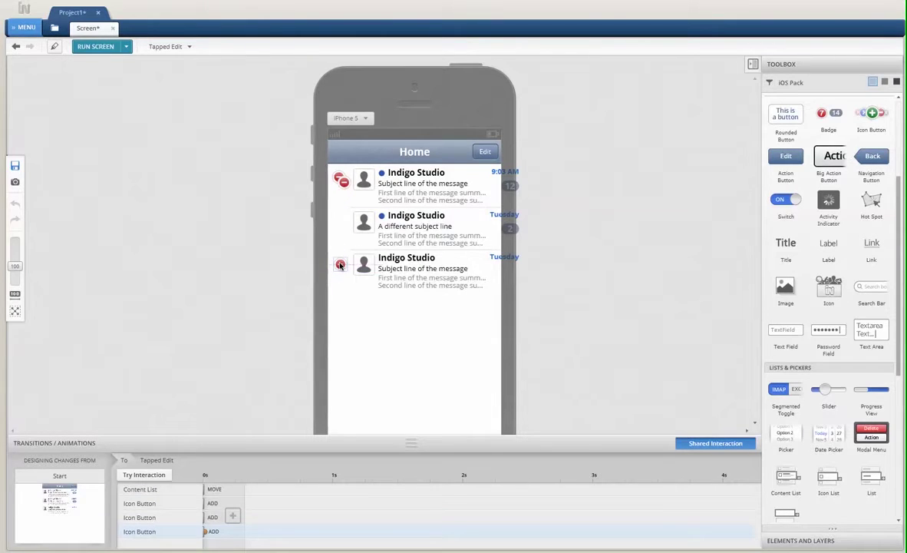
{"action": "left_click_drag", "start_coordinate": [276, 153], "coordinate": [358, 283]}
{"action": "left_click", "coordinate": [383, 247]}
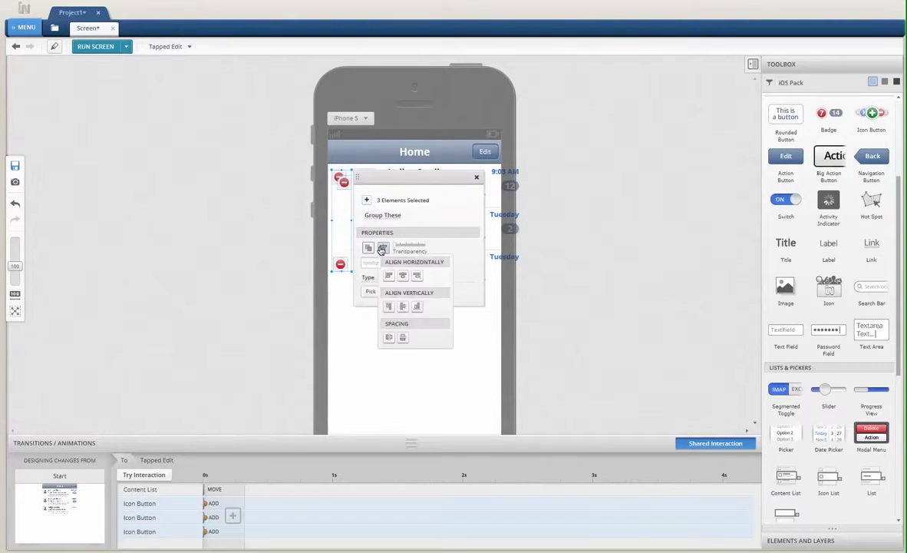
{"action": "left_click", "coordinate": [389, 275]}
{"action": "left_click", "coordinate": [397, 337]}
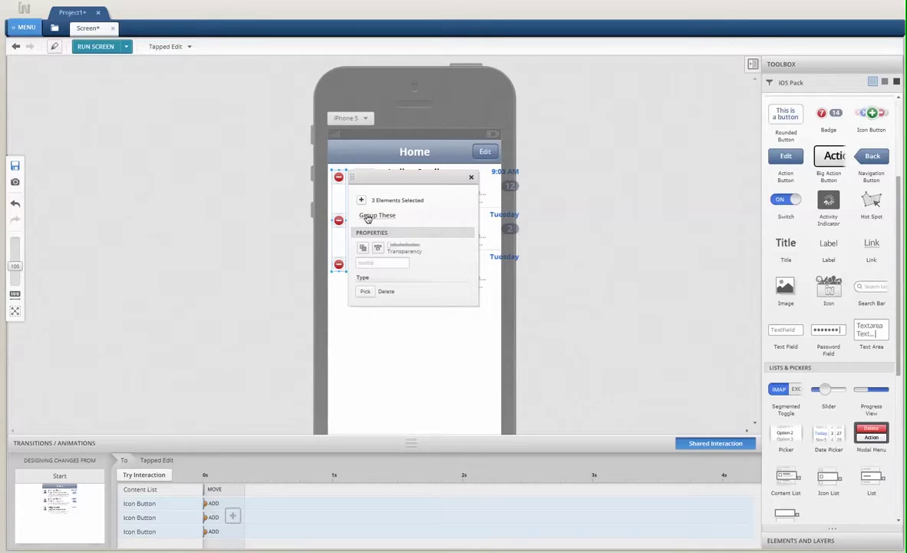
{"action": "left_click", "coordinate": [368, 215]}
- Lengthen the group's appear and the list's move animations to 0.5 s
{"action": "left_click", "coordinate": [247, 247]}
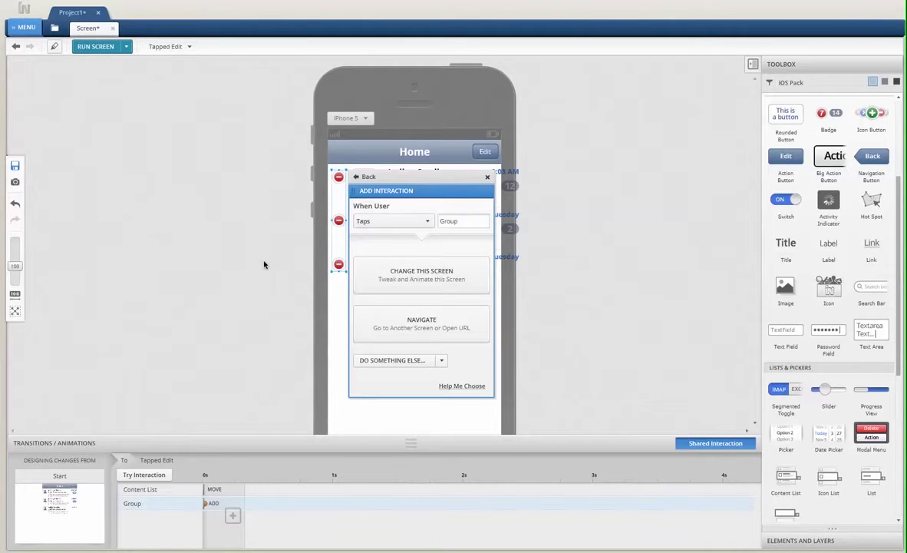
{"action": "left_click", "coordinate": [207, 503]}
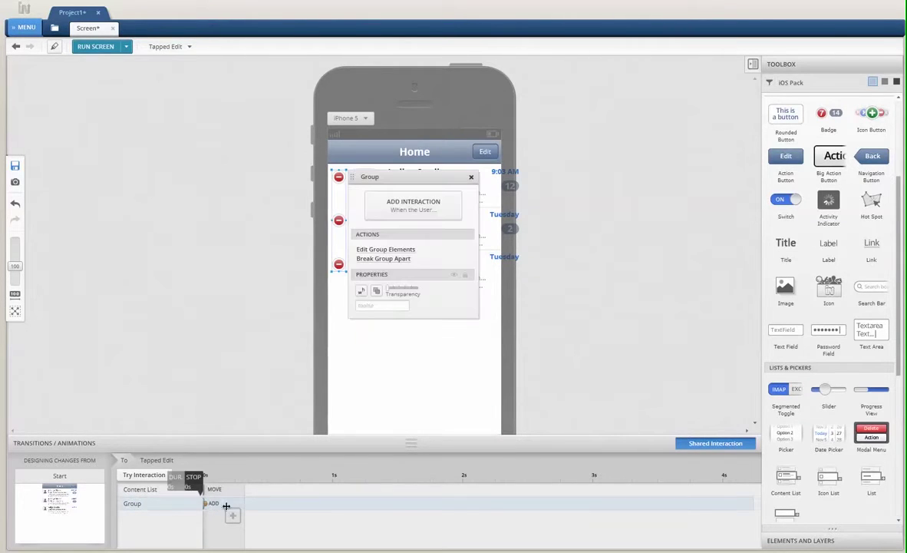
{"action": "left_click_drag", "start_coordinate": [208, 503], "coordinate": [268, 506]}
{"action": "left_click_drag", "start_coordinate": [203, 489], "coordinate": [268, 489]}
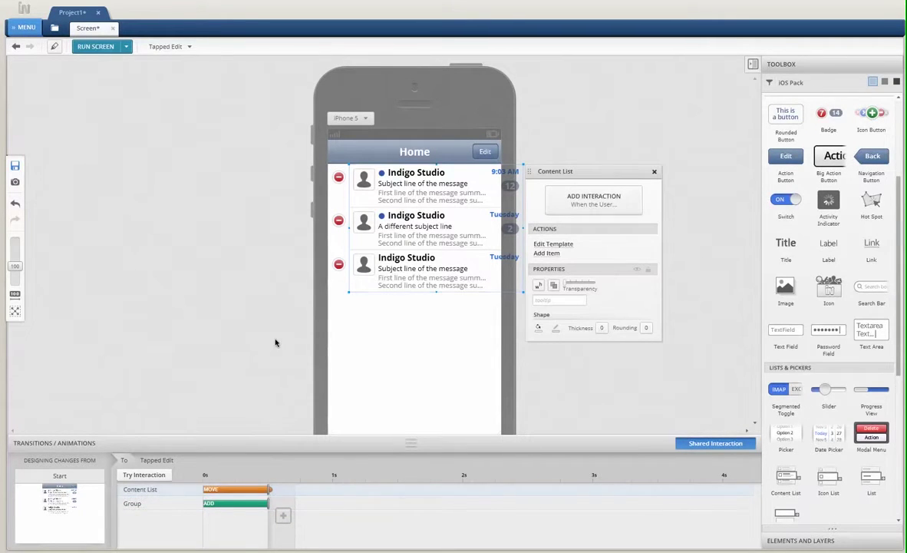
{"action": "left_click", "coordinate": [275, 342]}
- Relabel the Edit button Done in Tapped Edit, then return to the Start state
{"action": "left_click", "coordinate": [489, 151]}
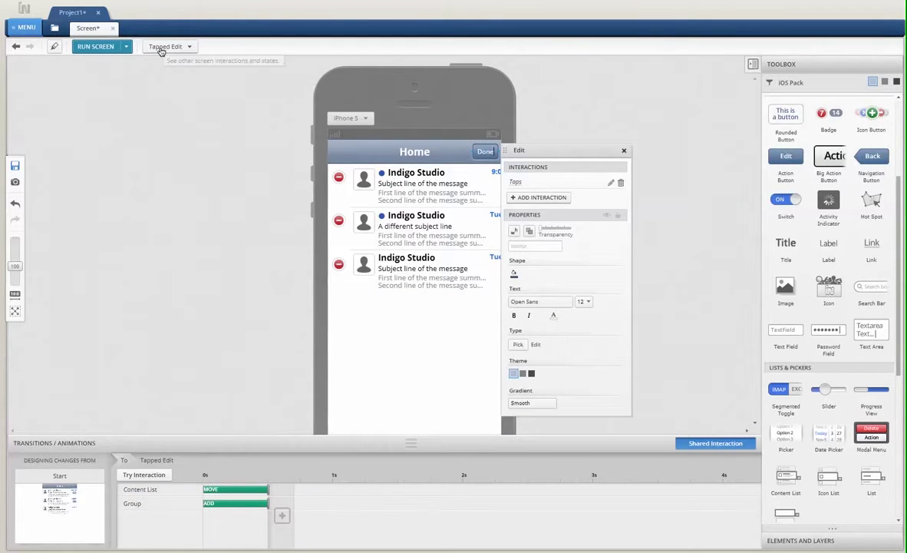
{"action": "mouse_move", "coordinate": [161, 51]}
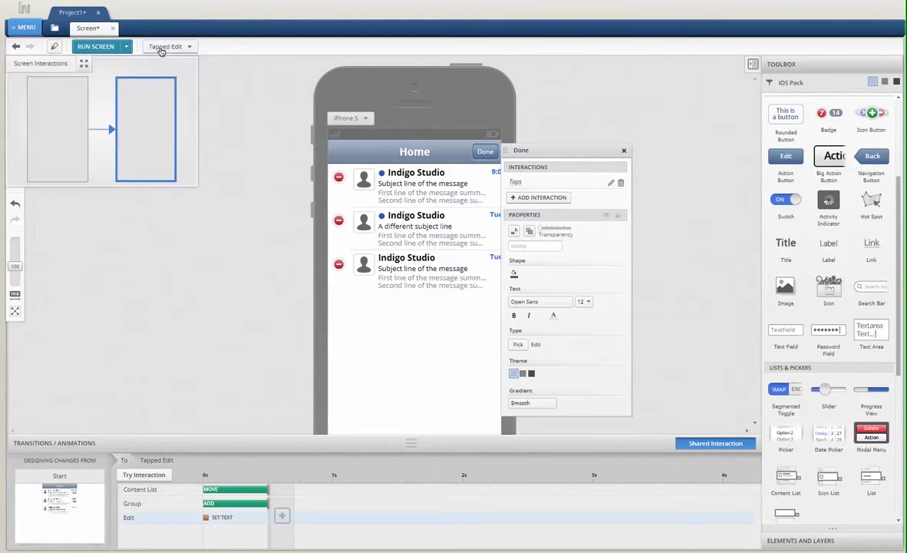
{"action": "left_click", "coordinate": [60, 138]}
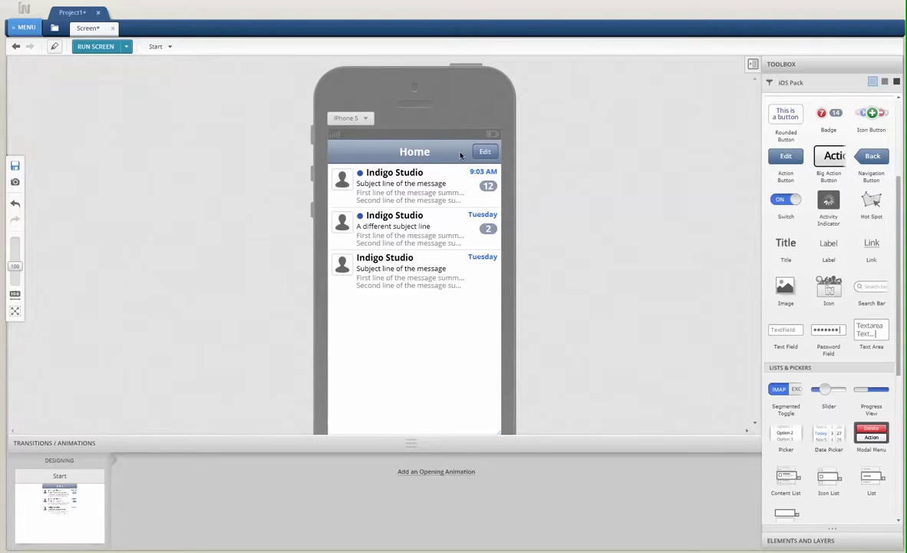
- Open the Edit button's Tapped Edit state to review it, then preview the Home screen
{"action": "left_click", "coordinate": [483, 152]}
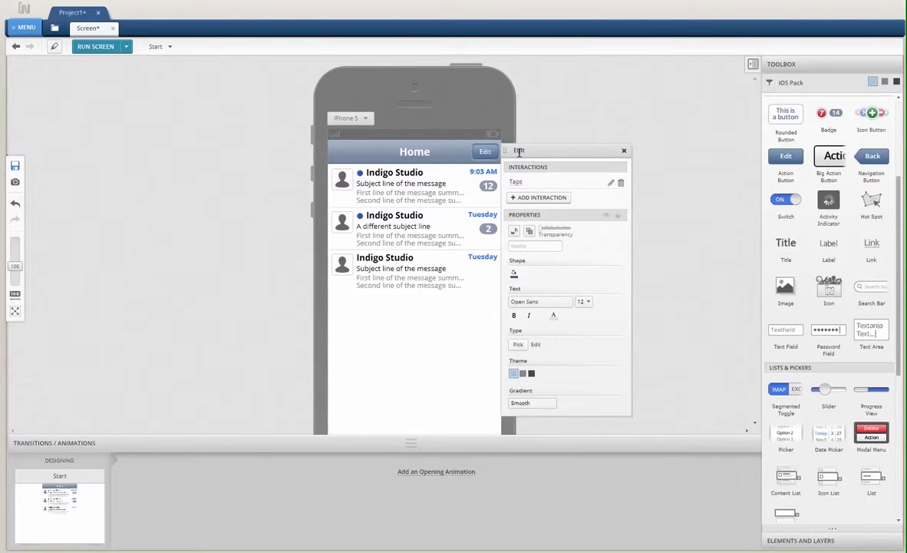
{"action": "left_click", "coordinate": [519, 151]}
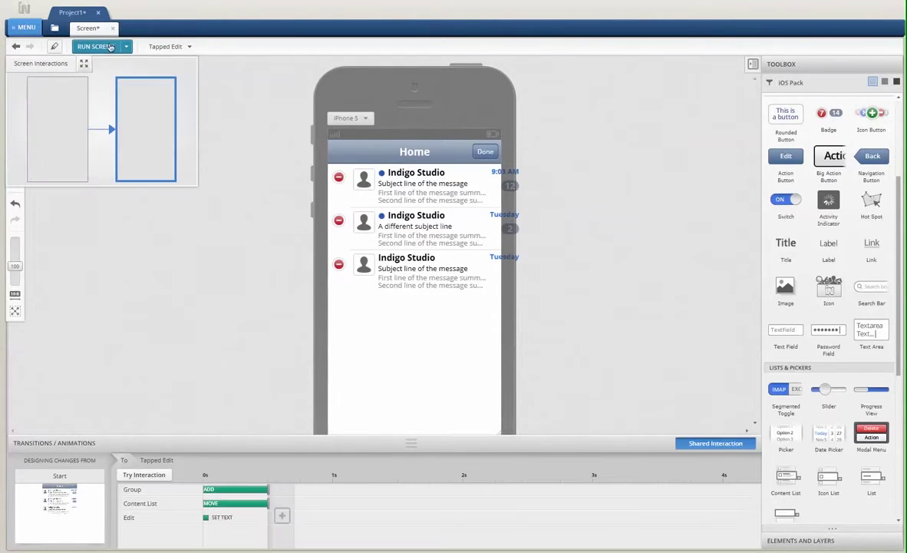
{"action": "left_click", "coordinate": [110, 46]}
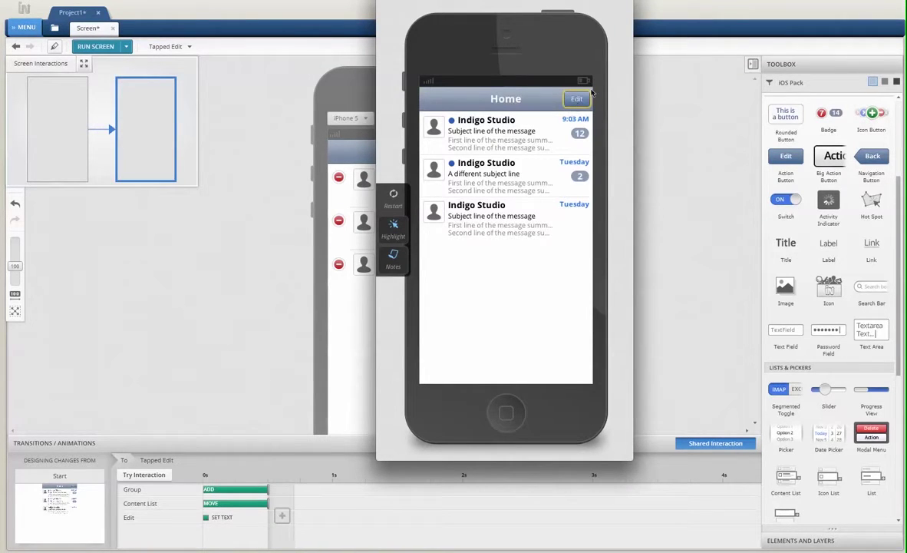
{"action": "left_click", "coordinate": [573, 103]}
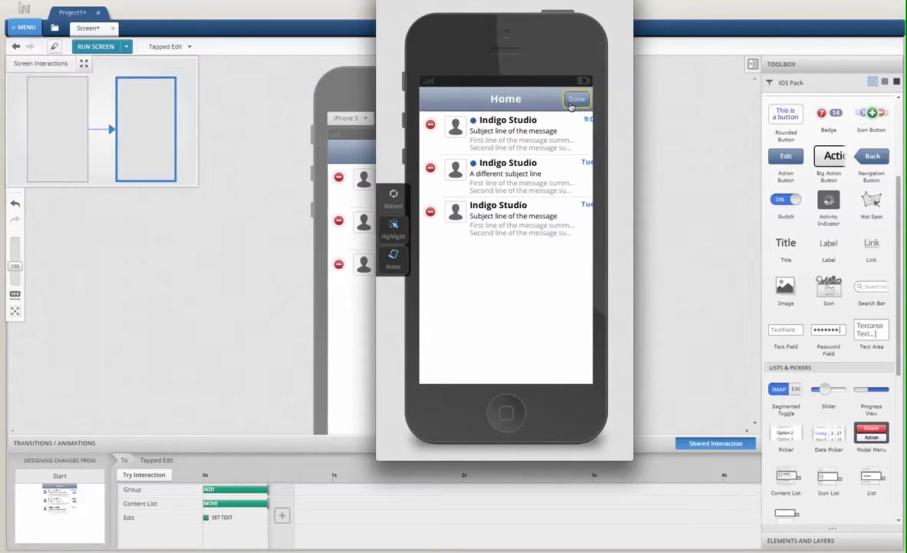
{"action": "left_click", "coordinate": [576, 99]}
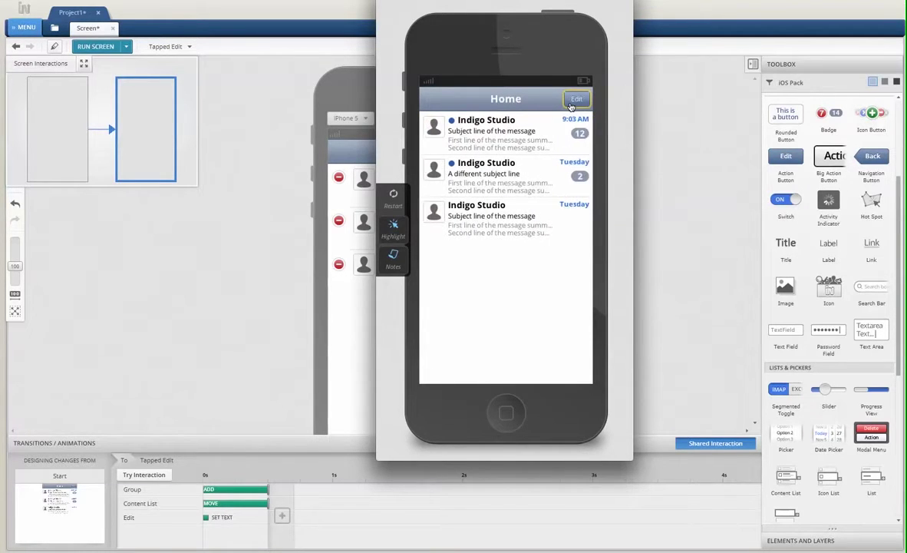
{"action": "left_click", "coordinate": [574, 100]}
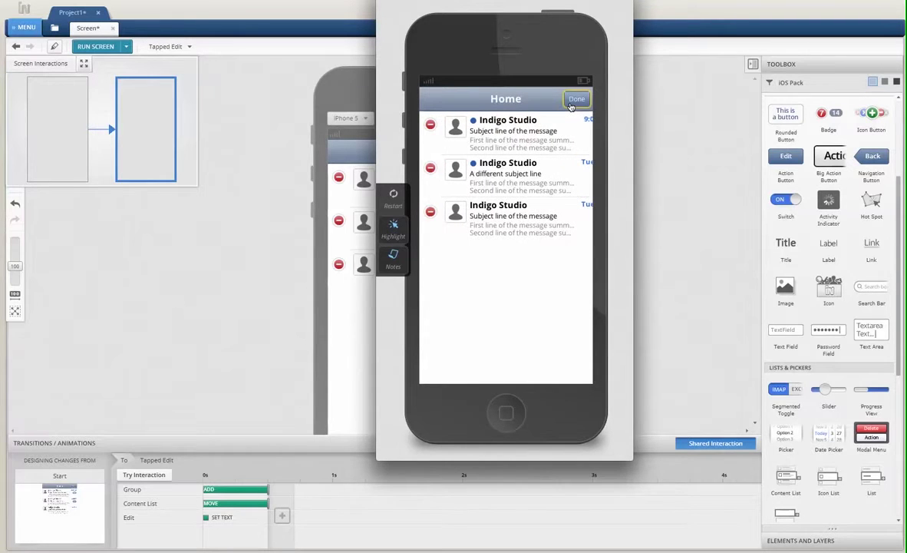
{"action": "left_click", "coordinate": [575, 99]}
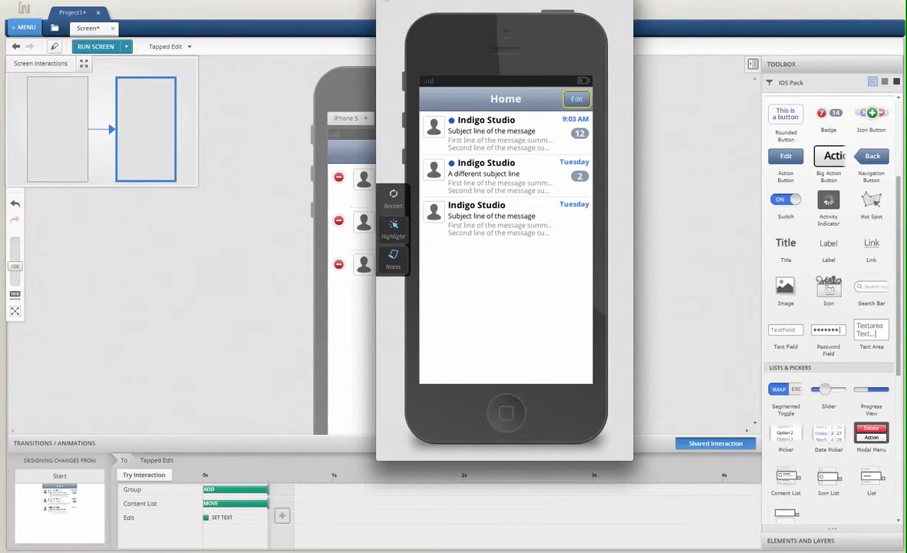
{"action": "left_click", "coordinate": [358, 4]}
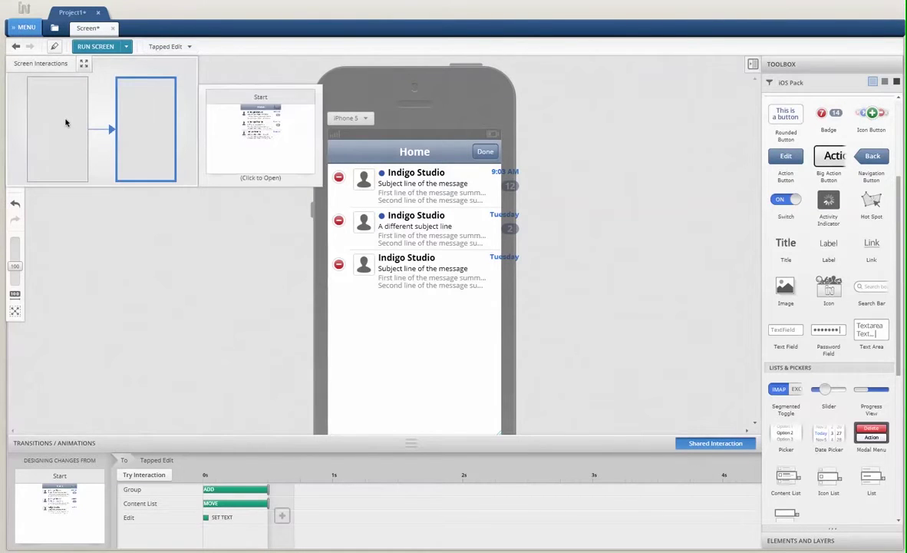
{"action": "left_click", "coordinate": [65, 122]}
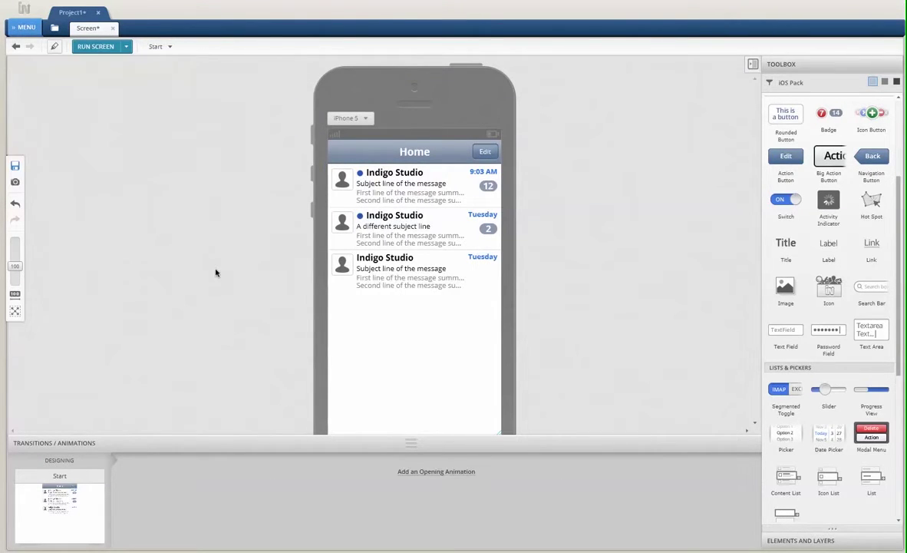
- Make tapping the second message item navigate to a newly created screen named Settings
{"action": "left_click", "coordinate": [456, 226]}
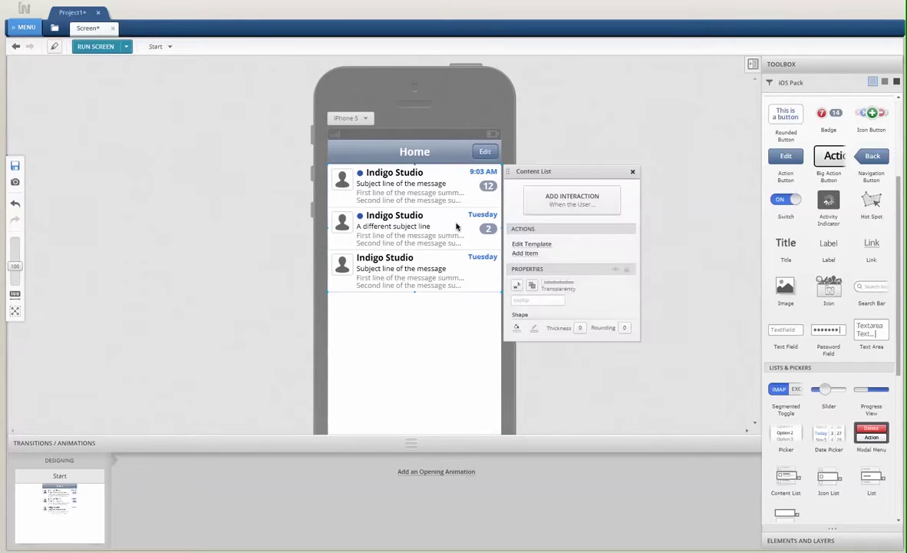
{"action": "left_click", "coordinate": [456, 226]}
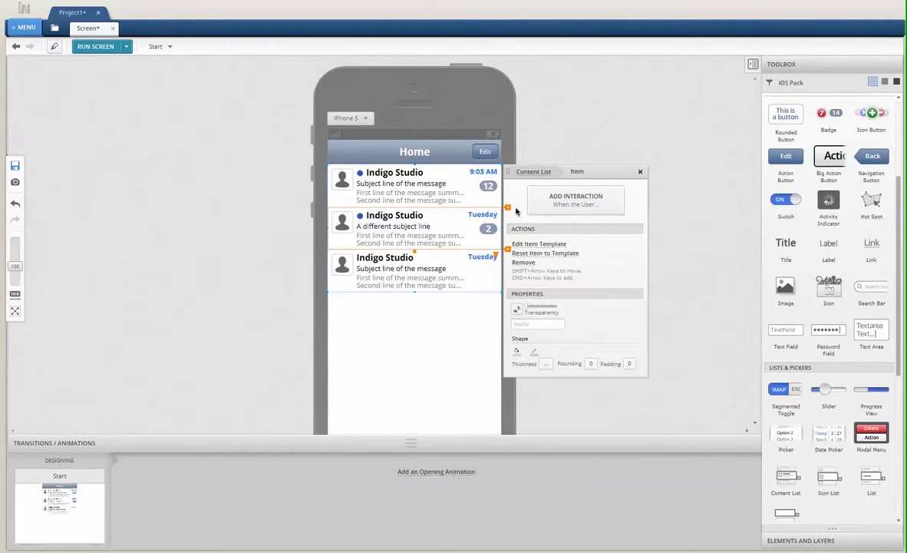
{"action": "left_click", "coordinate": [548, 209]}
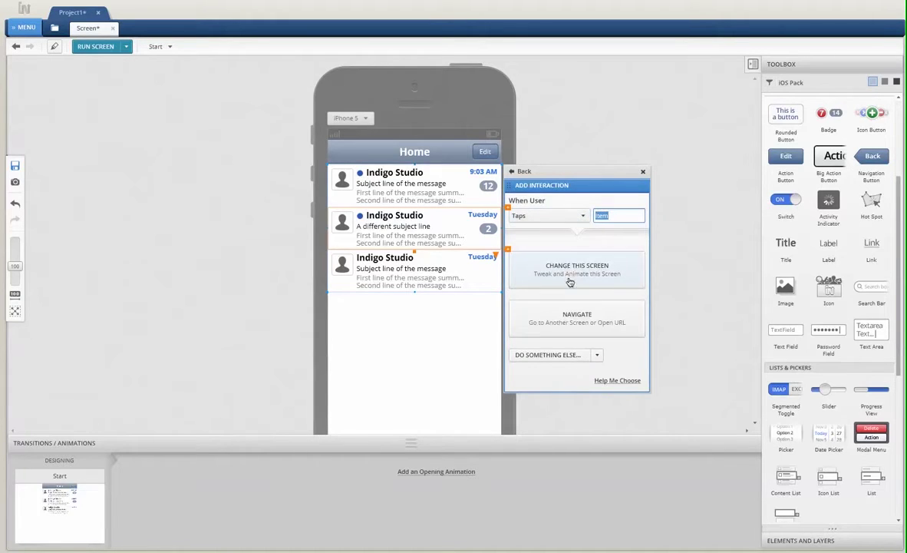
{"action": "left_click", "coordinate": [571, 316]}
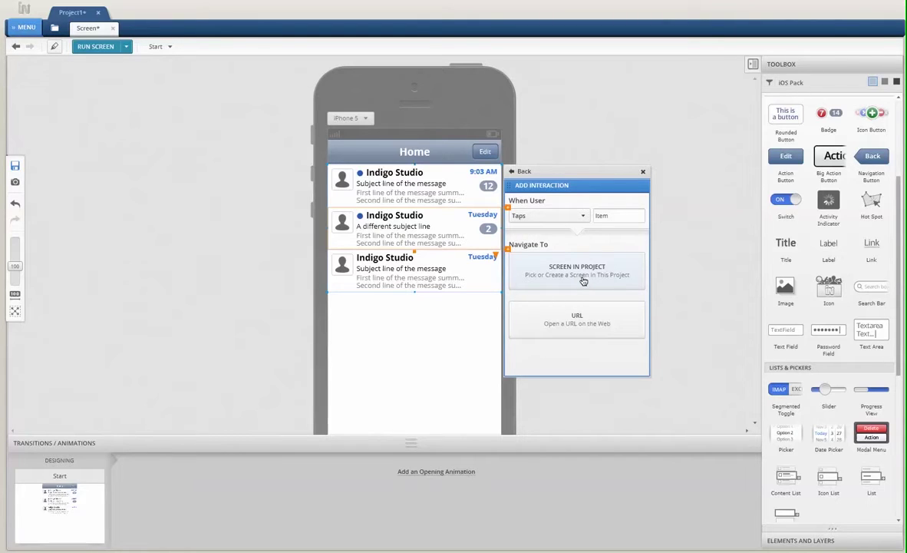
{"action": "left_click", "coordinate": [584, 281]}
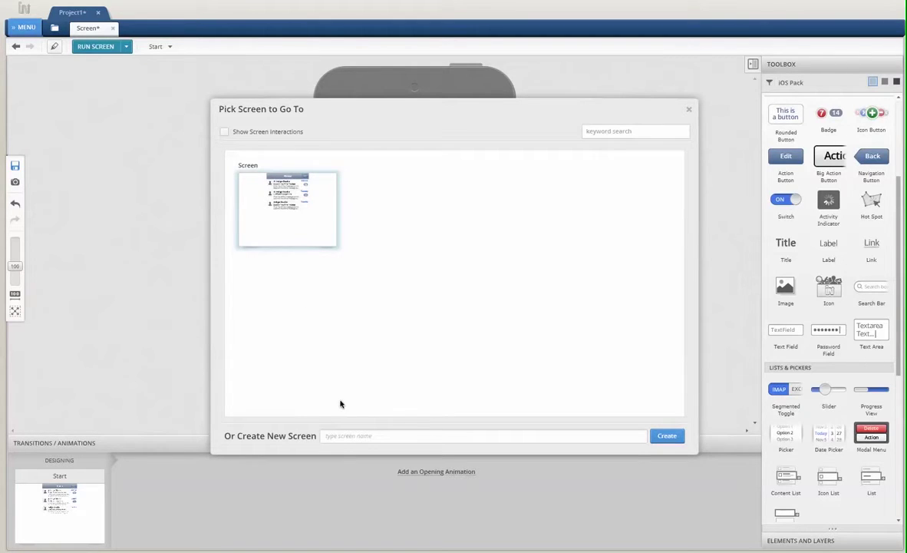
{"action": "left_click", "coordinate": [346, 436]}
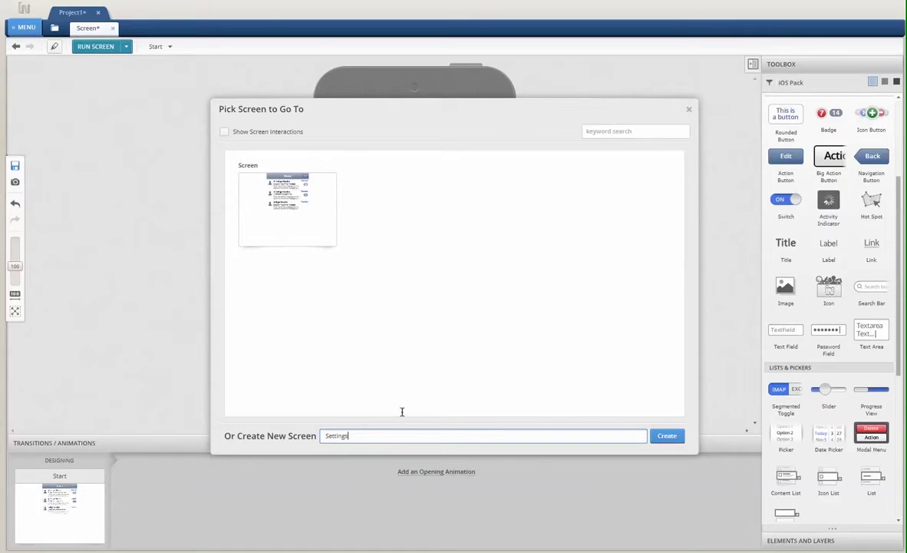
{"action": "type", "text": "Settings"}
{"action": "left_click", "coordinate": [662, 435]}
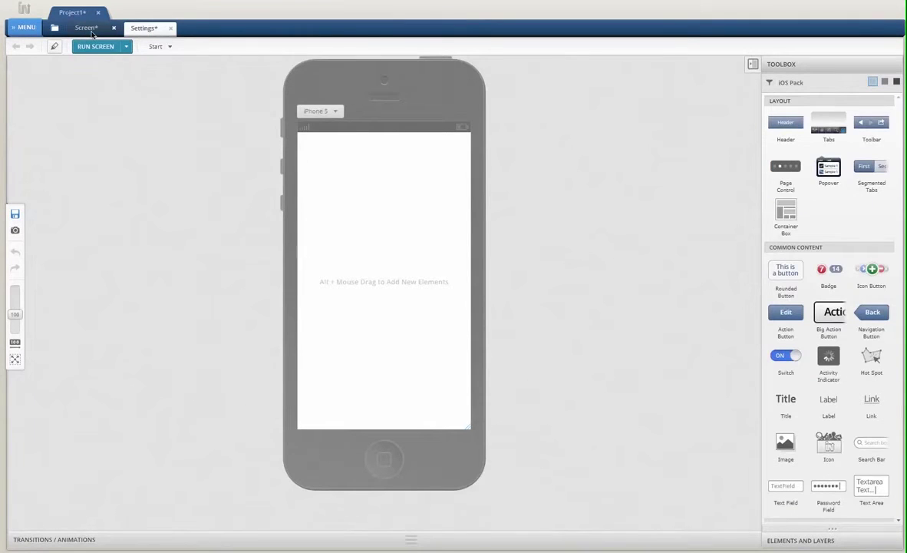
- Change the message item's navigation transition from Push to Flip
{"action": "left_click", "coordinate": [86, 28]}
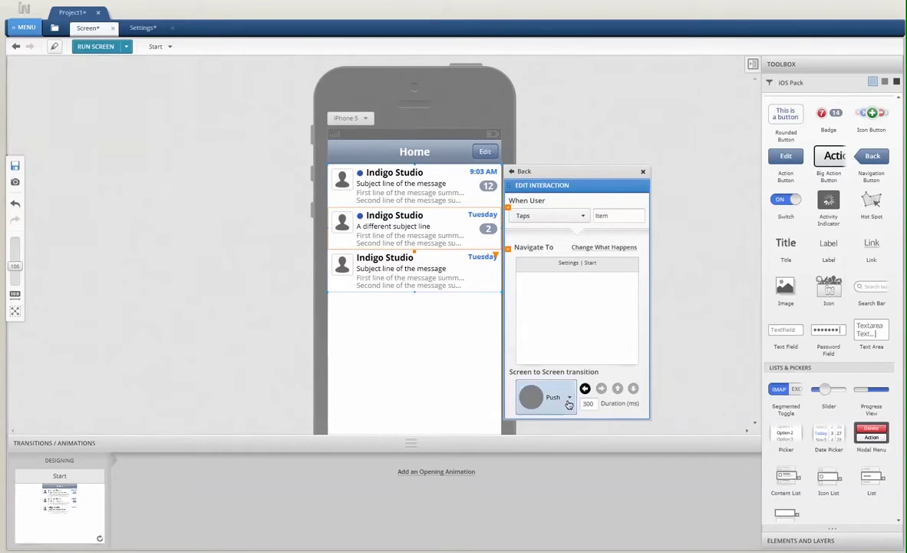
{"action": "left_click", "coordinate": [569, 405]}
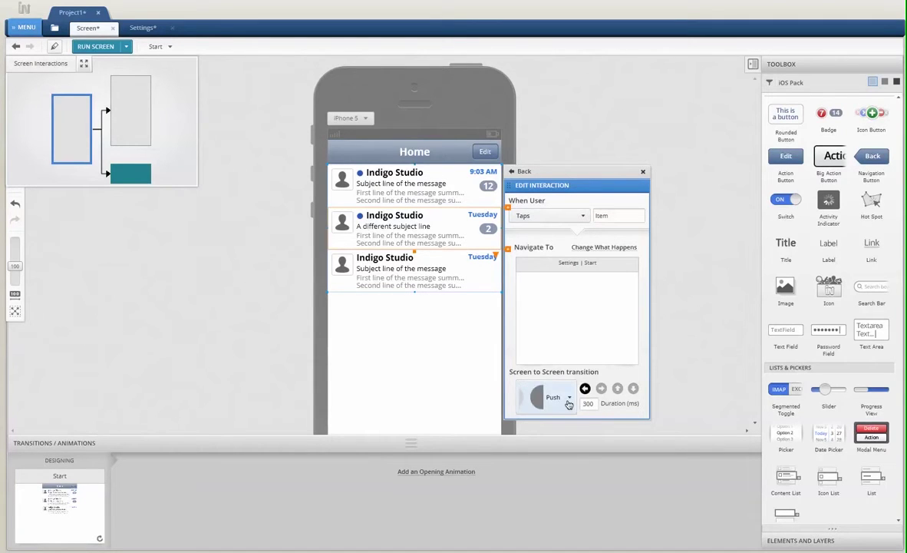
{"action": "left_click", "coordinate": [569, 405]}
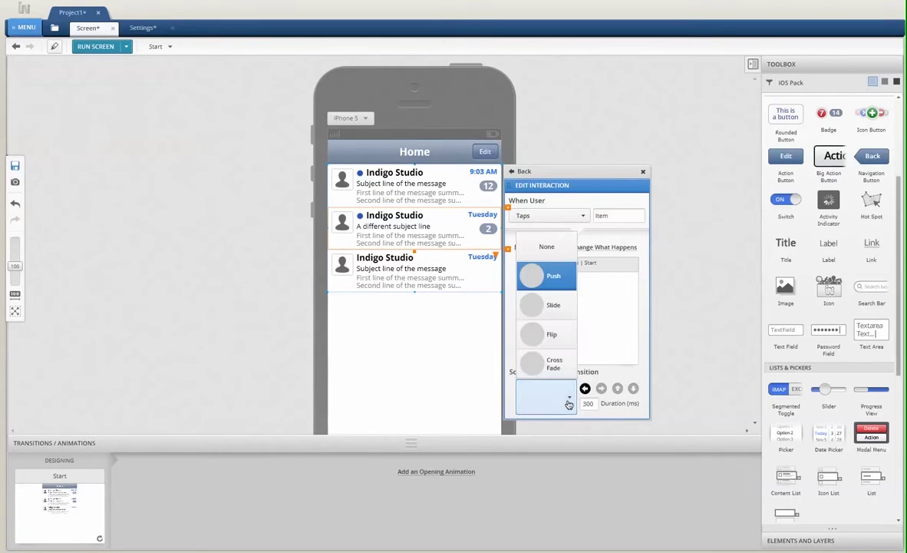
{"action": "left_click", "coordinate": [566, 343]}
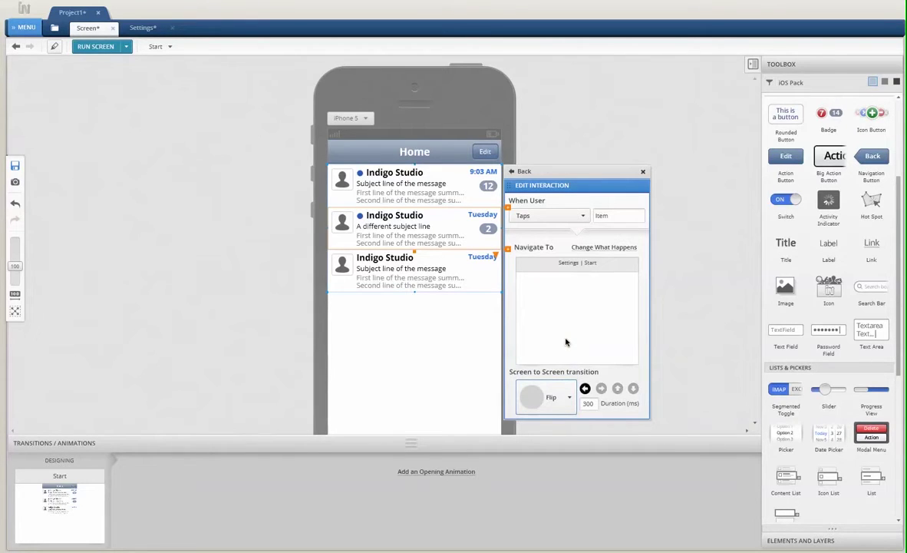
{"action": "left_click", "coordinate": [269, 270]}
- Open the empty Settings screen from the screen interactions map
{"action": "left_click", "coordinate": [482, 201]}
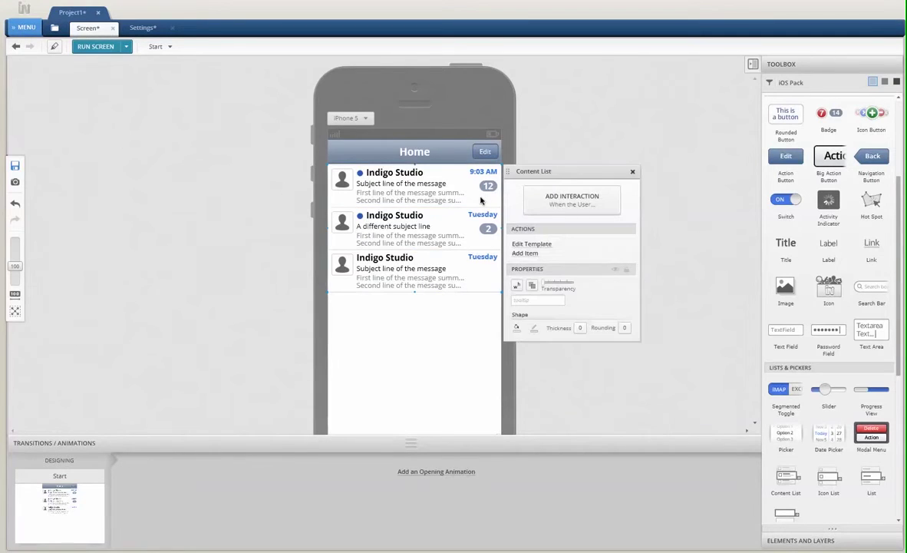
{"action": "left_click", "coordinate": [481, 201]}
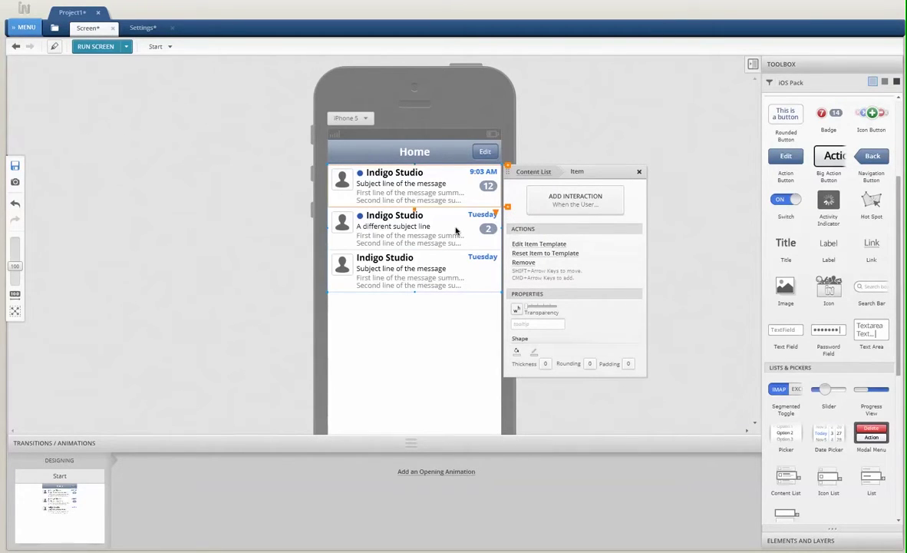
{"action": "key", "text": "Down"}
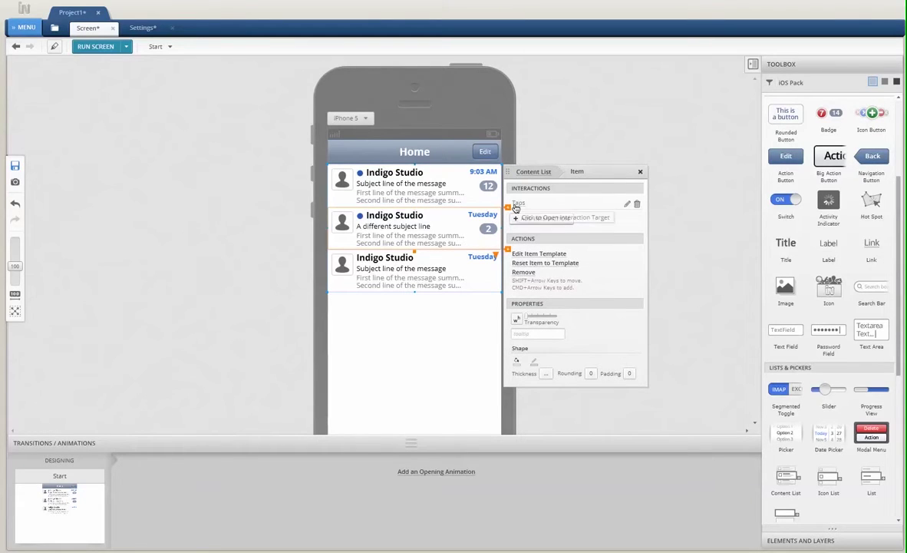
{"action": "left_click", "coordinate": [163, 46]}
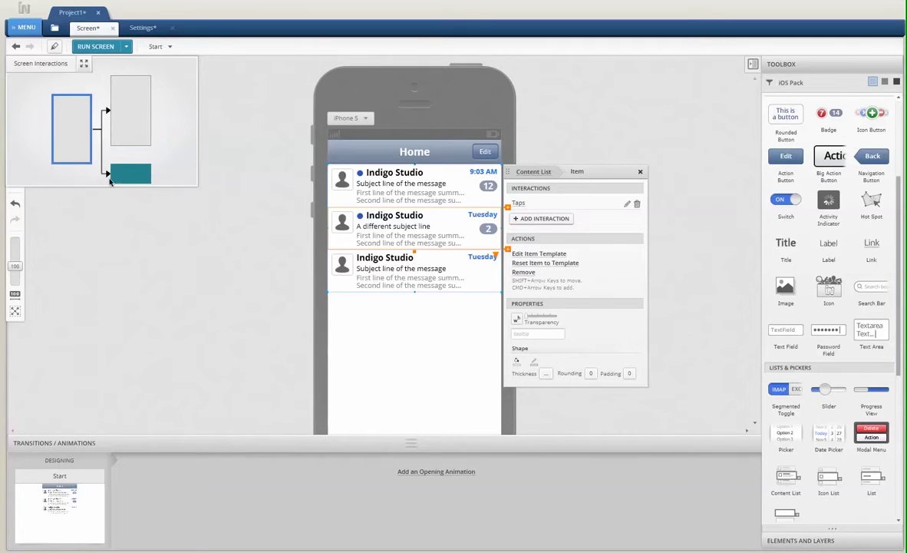
{"action": "mouse_move", "coordinate": [127, 116]}
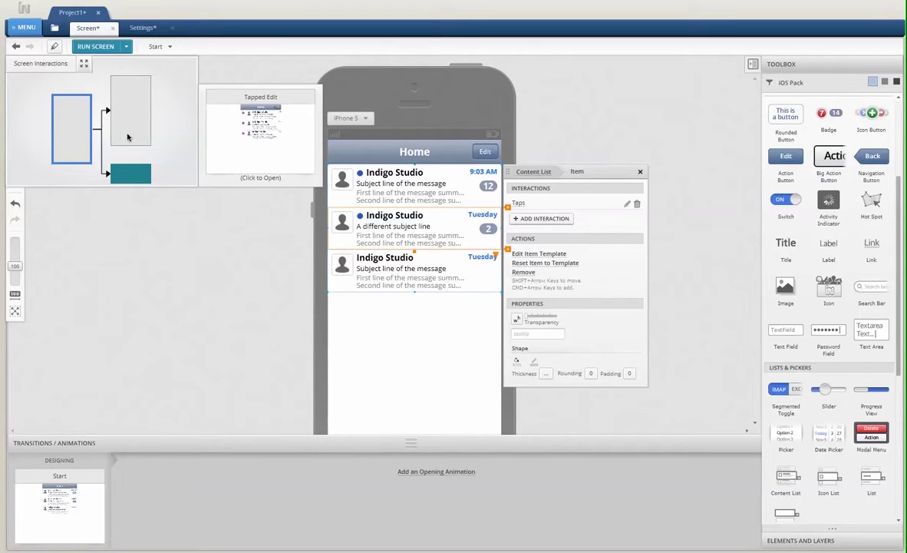
{"action": "left_click", "coordinate": [132, 175]}
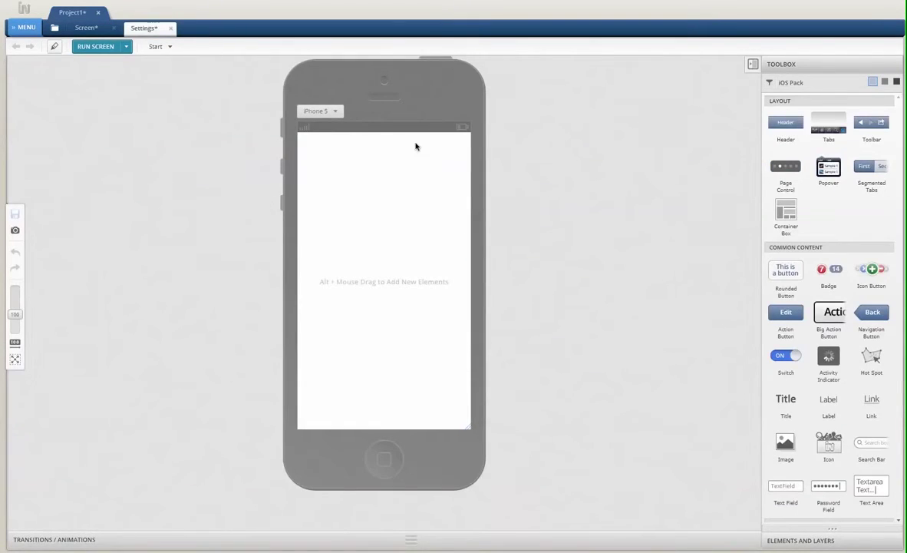
- Add a header titled Settings to the top of the Settings screen
{"action": "left_click_drag", "start_coordinate": [802, 124], "coordinate": [400, 152]}
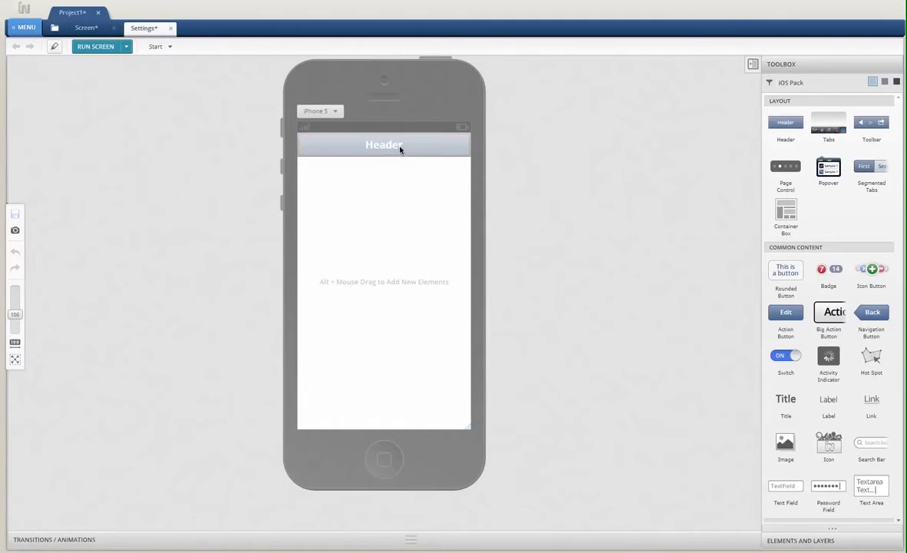
{"action": "double_click", "coordinate": [400, 150]}
{"action": "type", "text": "Settings"}
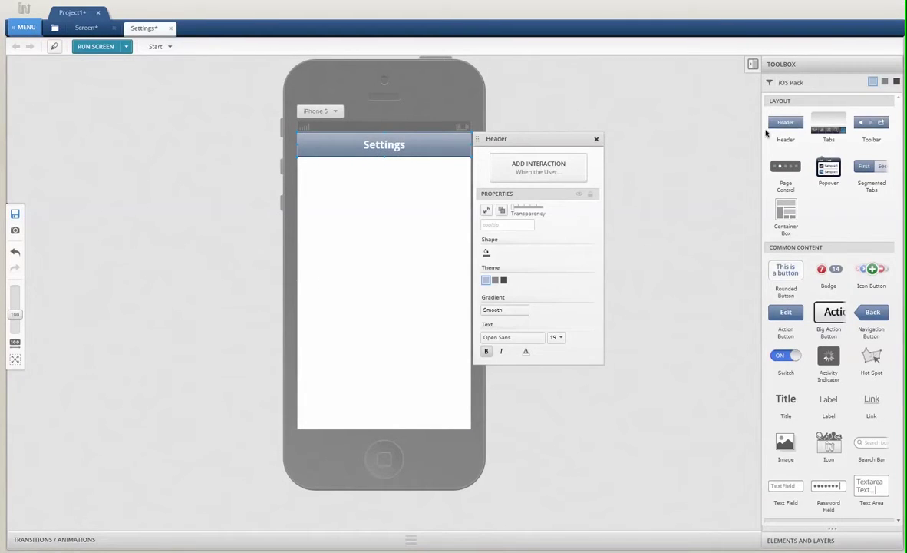
{"action": "scroll", "coordinate": [798, 407], "scroll_direction": "down", "scroll_amount": 5}
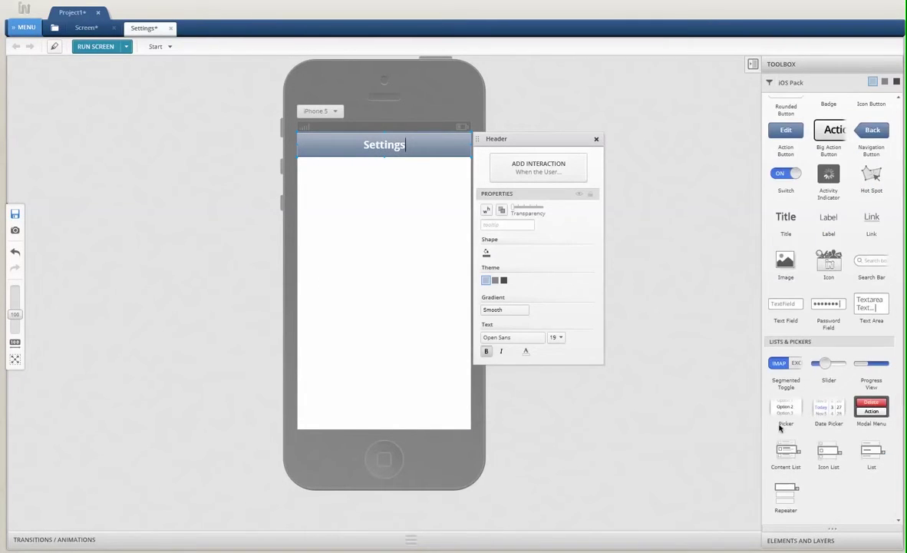
- Add a plain list extended to seven items, plus a Back button in the title bar
{"action": "left_click_drag", "start_coordinate": [827, 455], "coordinate": [384, 203]}
{"action": "key", "text": "Delete"}
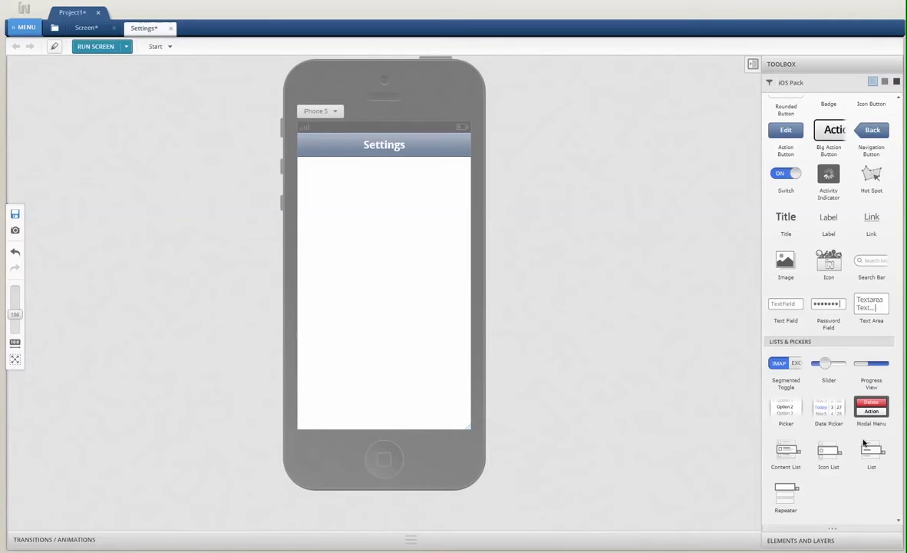
{"action": "left_click_drag", "start_coordinate": [594, 348], "coordinate": [385, 201]}
{"action": "left_click_drag", "start_coordinate": [385, 239], "coordinate": [384, 324]}
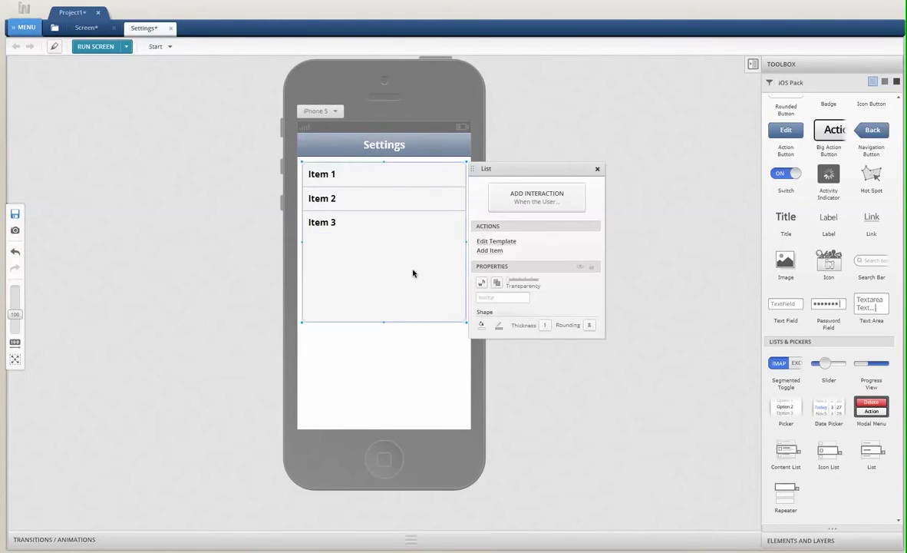
{"action": "left_click", "coordinate": [459, 234]}
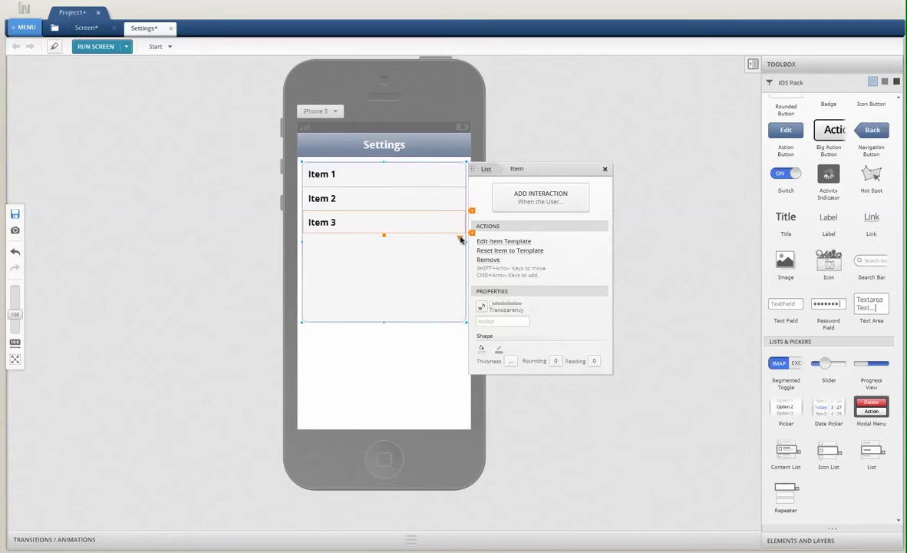
{"action": "left_click_drag", "start_coordinate": [460, 239], "coordinate": [464, 309]}
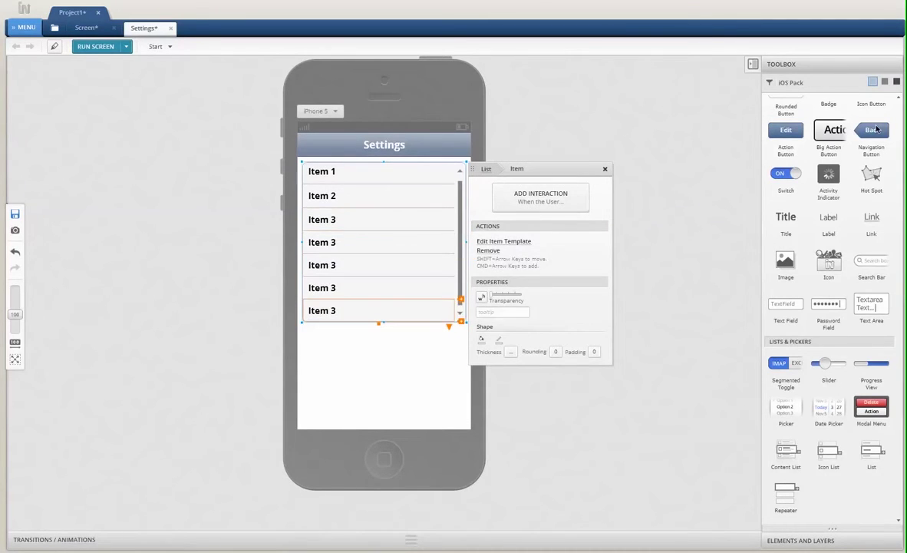
{"action": "left_click_drag", "start_coordinate": [876, 130], "coordinate": [319, 144]}
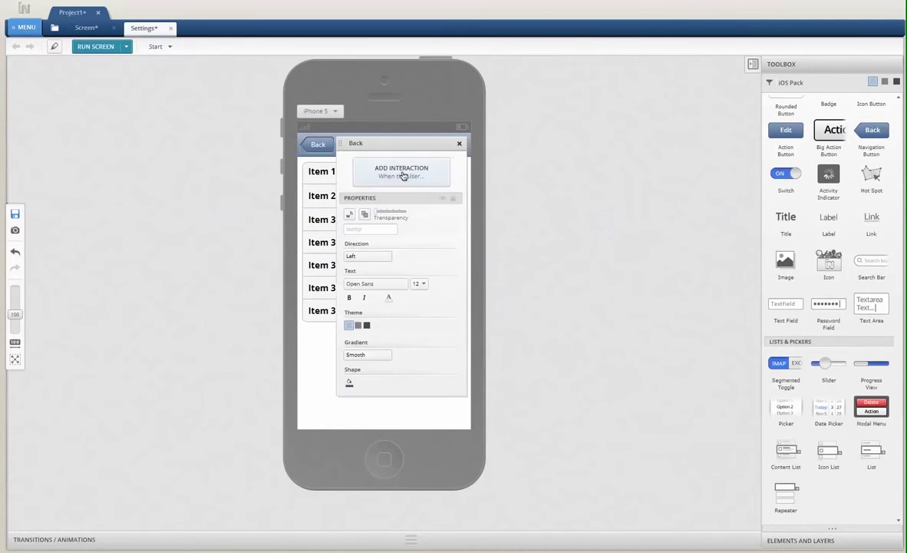
- Make the Back button navigate to the Screen home screen using a Flip transition
{"action": "left_click", "coordinate": [403, 176]}
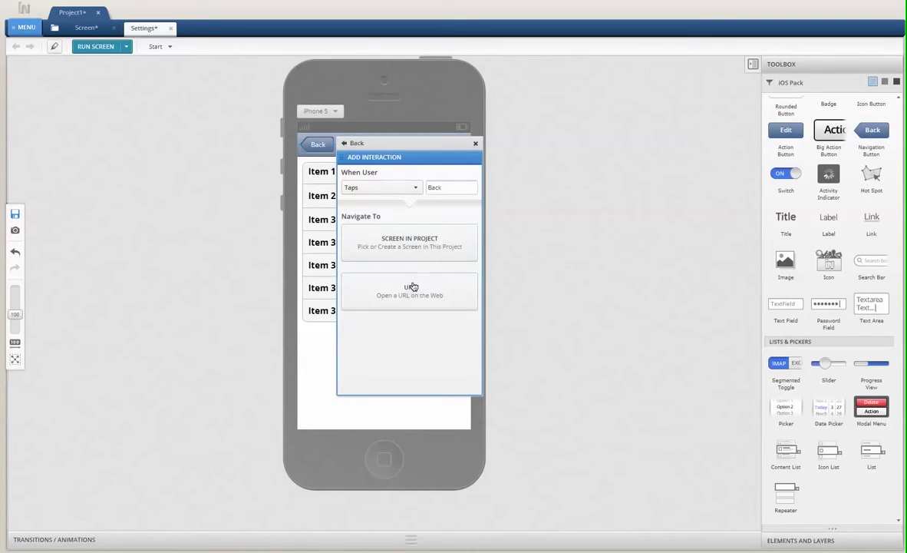
{"action": "left_click", "coordinate": [413, 250]}
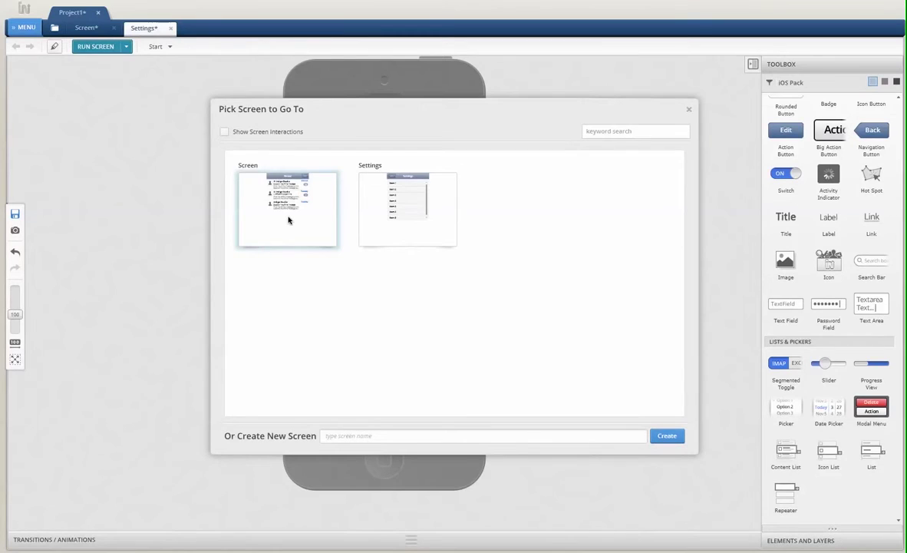
{"action": "left_click", "coordinate": [289, 220]}
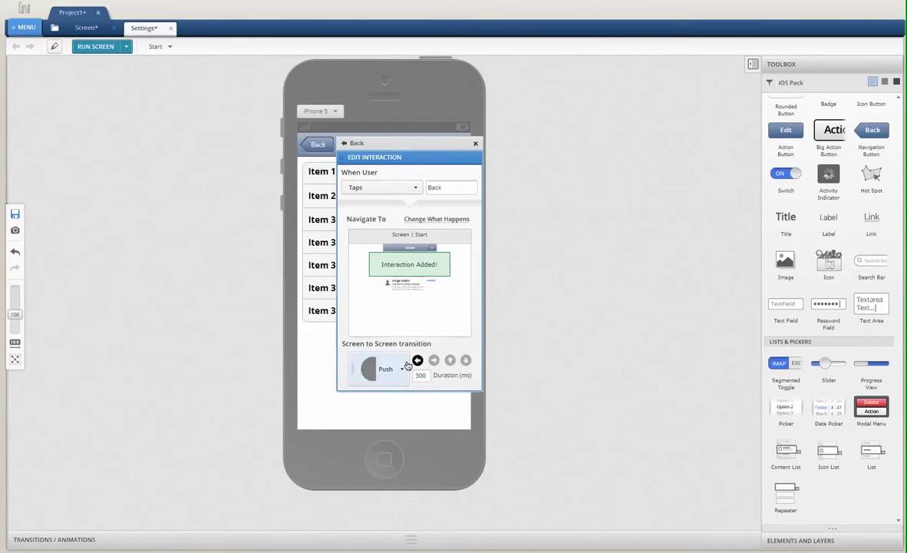
{"action": "left_click", "coordinate": [367, 368]}
{"action": "left_click", "coordinate": [391, 496]}
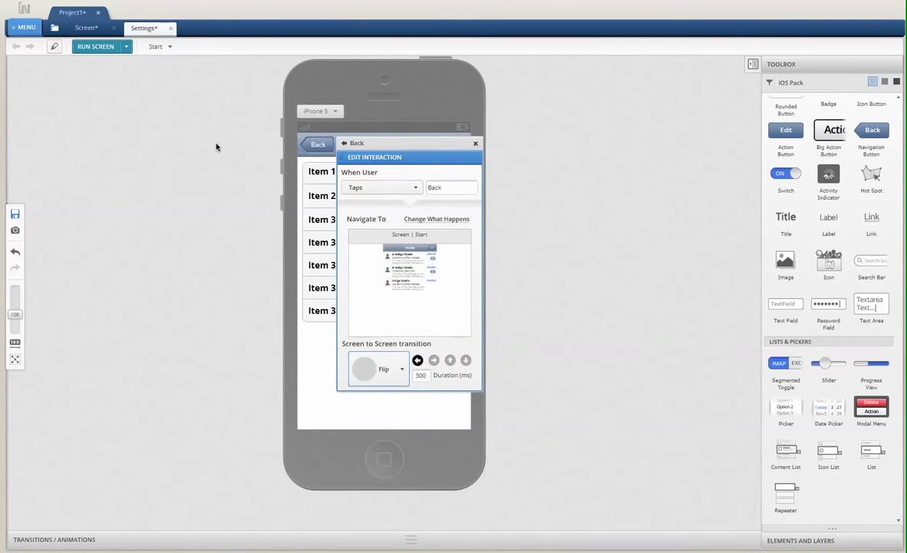
- Show the Home screen's interaction map in full view and recentre the flow
{"action": "left_click", "coordinate": [87, 28]}
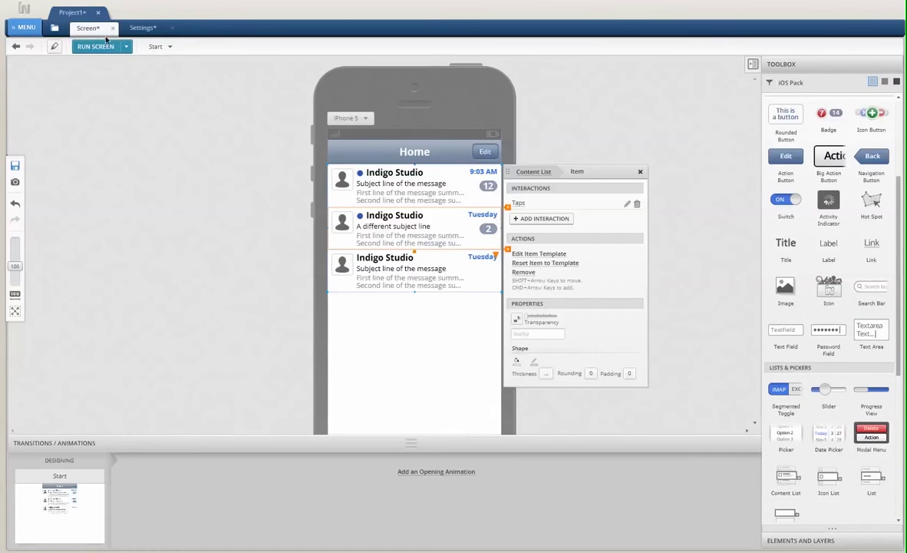
{"action": "left_click", "coordinate": [158, 47]}
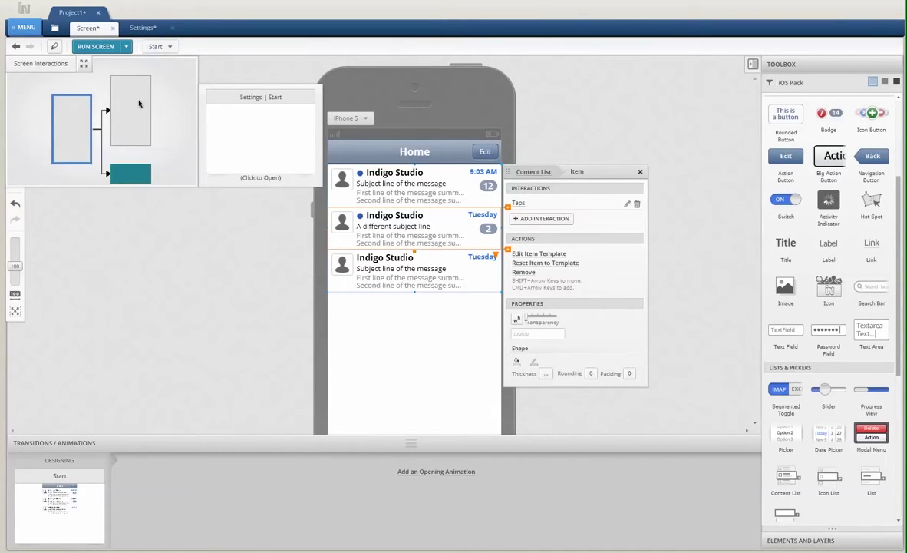
{"action": "left_click", "coordinate": [84, 65]}
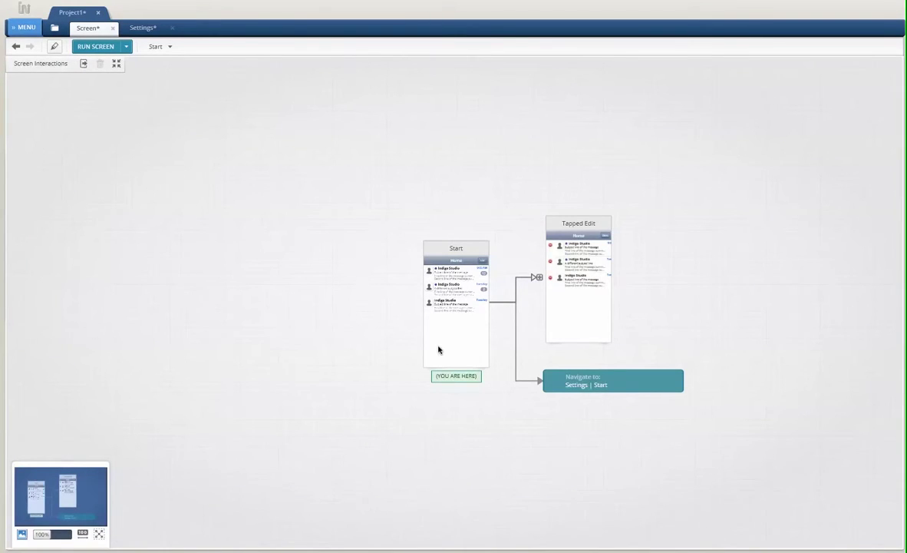
{"action": "left_click_drag", "start_coordinate": [403, 343], "coordinate": [334, 315]}
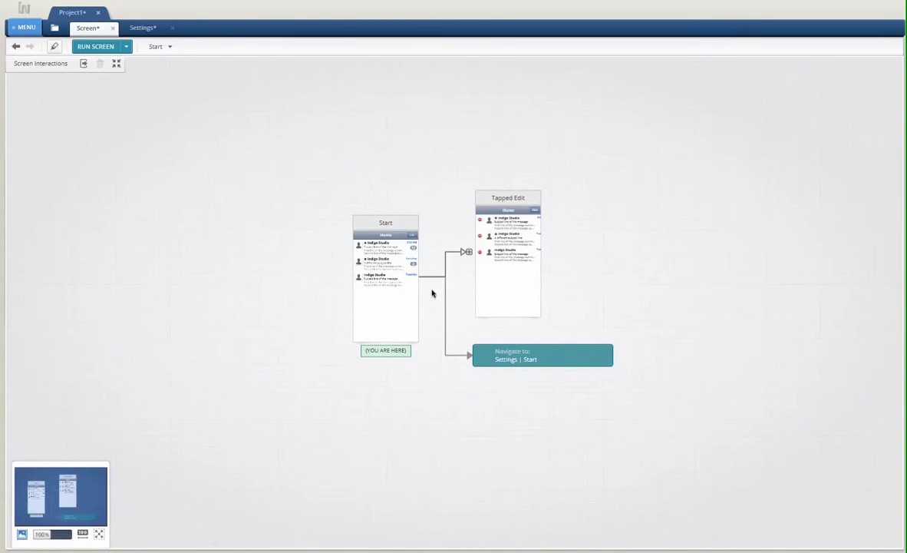
- Inspect the Tapped Edit state, then return to the Home screen design
{"action": "left_click", "coordinate": [483, 212]}
{"action": "double_click", "coordinate": [494, 198]}
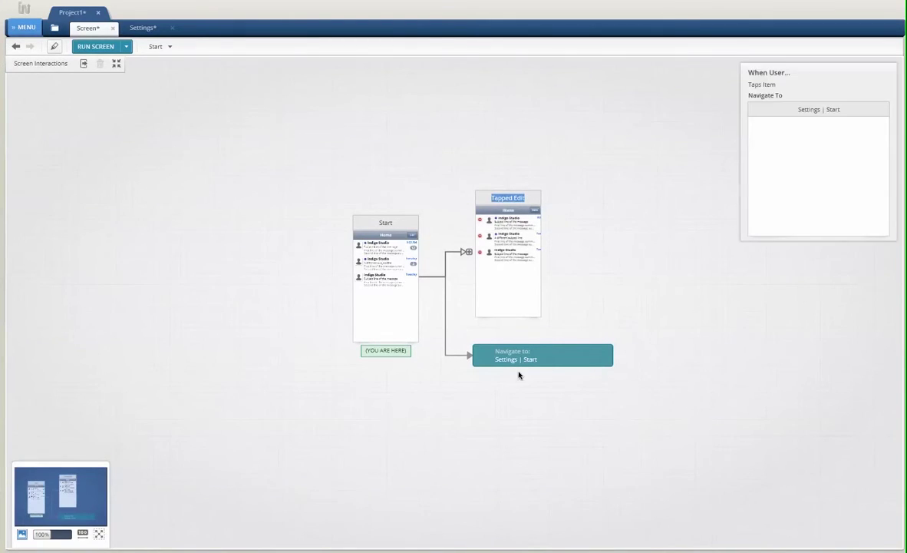
{"action": "left_click", "coordinate": [116, 63]}
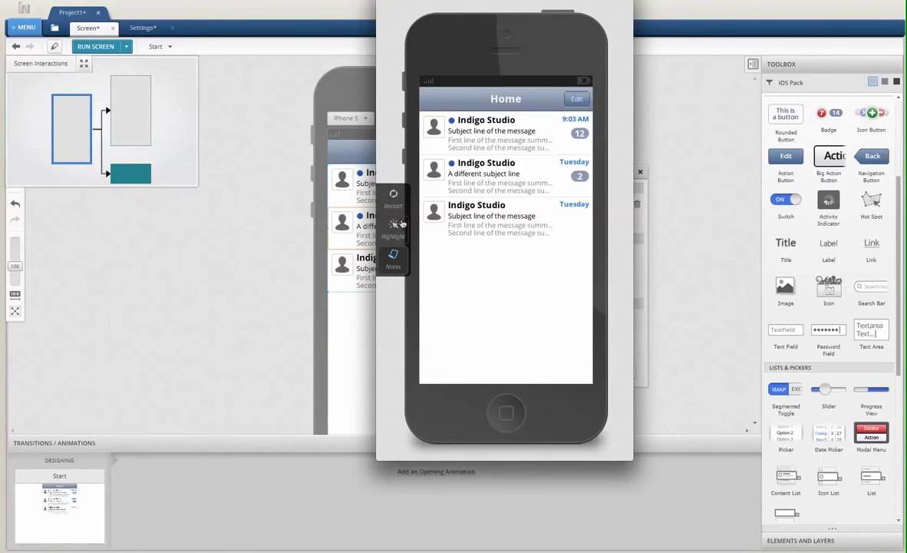
- Preview with hotspots highlighted: toggle Edit and Done, flip to Settings and back, then close
{"action": "left_click", "coordinate": [393, 225]}
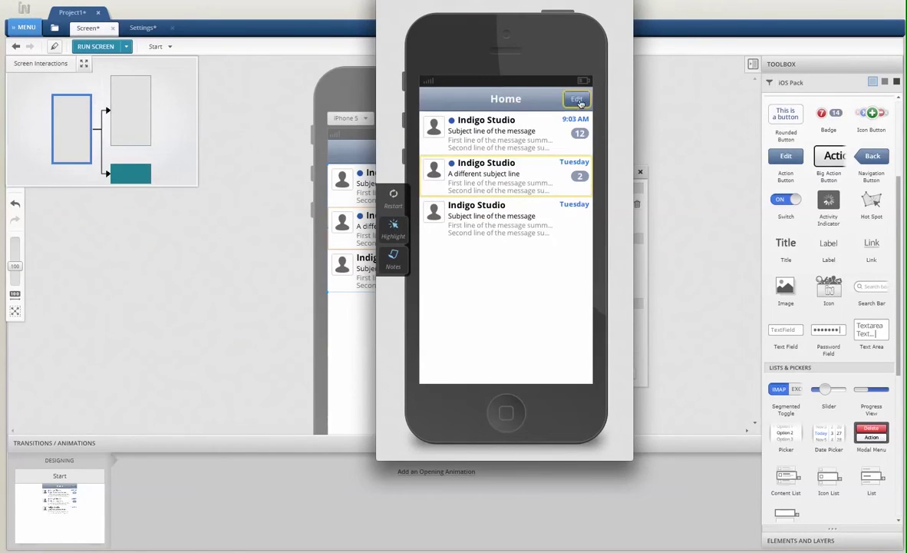
{"action": "left_click", "coordinate": [577, 99]}
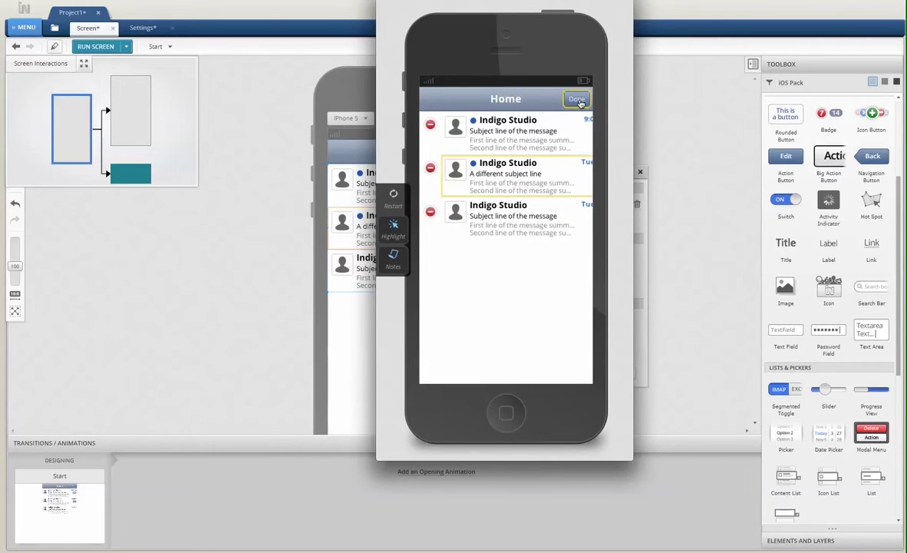
{"action": "left_click", "coordinate": [578, 100]}
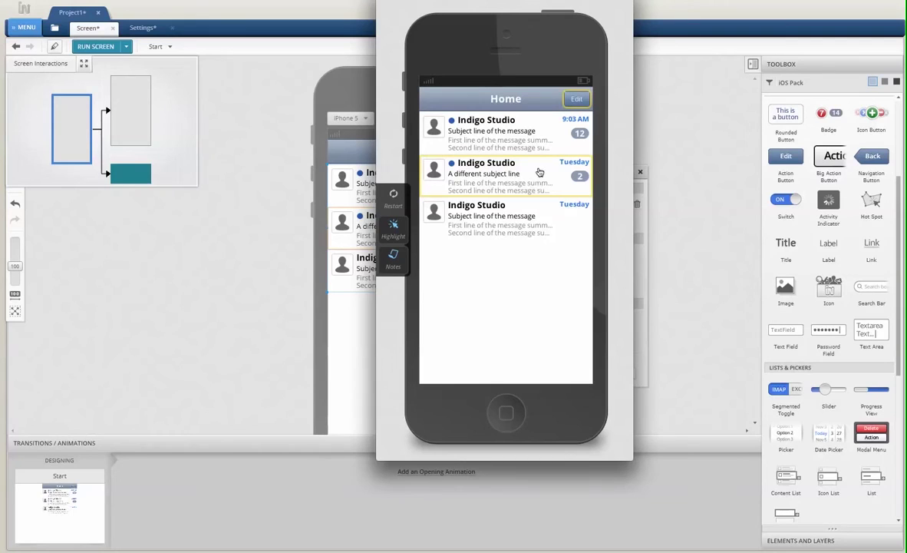
{"action": "left_click", "coordinate": [539, 172]}
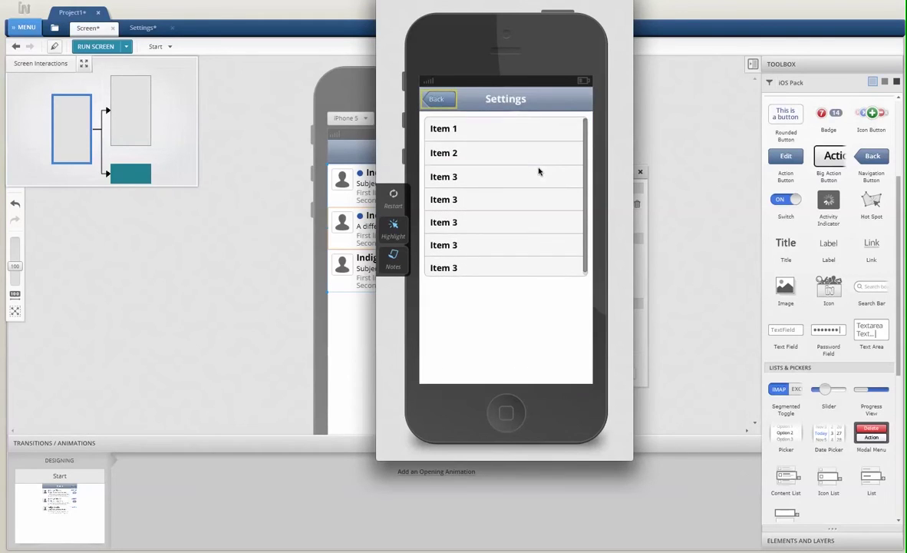
{"action": "left_click", "coordinate": [443, 99]}
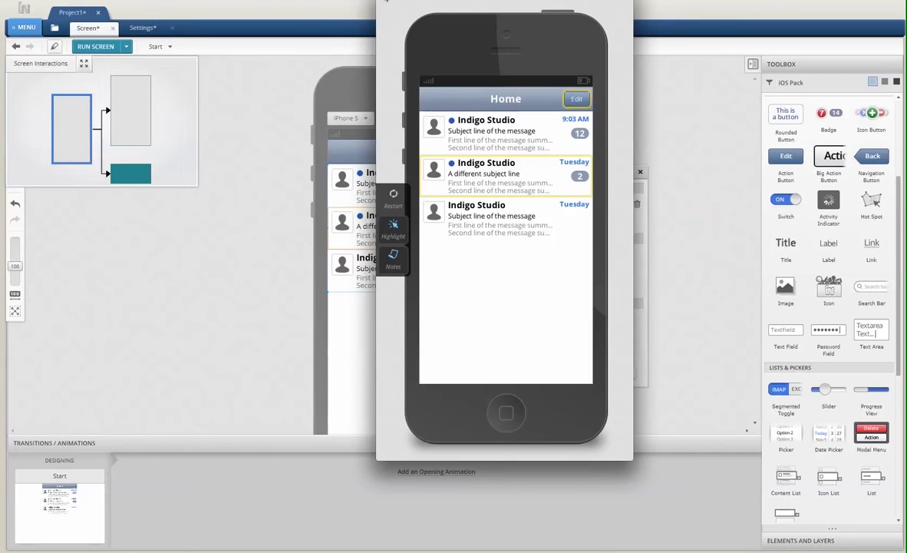
{"action": "key", "text": "Escape"}
{"action": "left_click", "coordinate": [242, 243]}
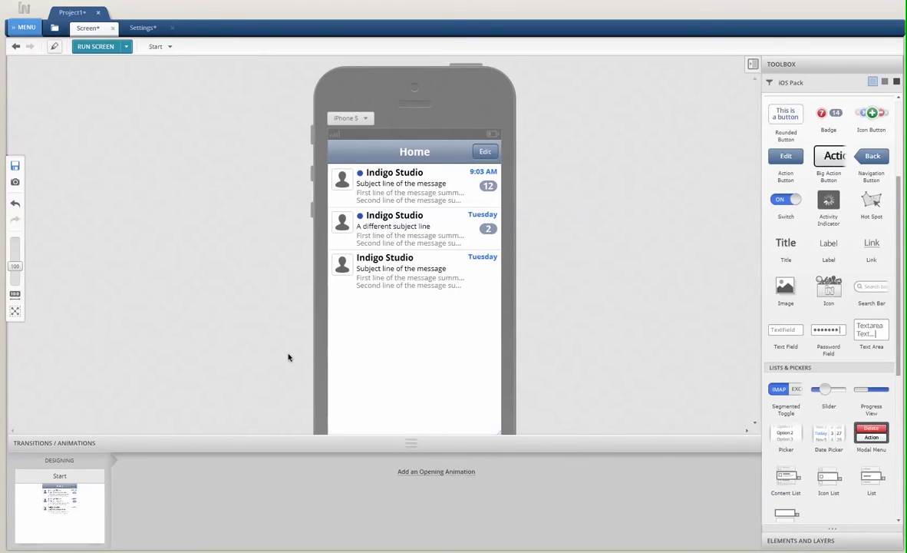
- Give the third Home message row a tap interaction that navigates to a URL
{"action": "left_click", "coordinate": [460, 267]}
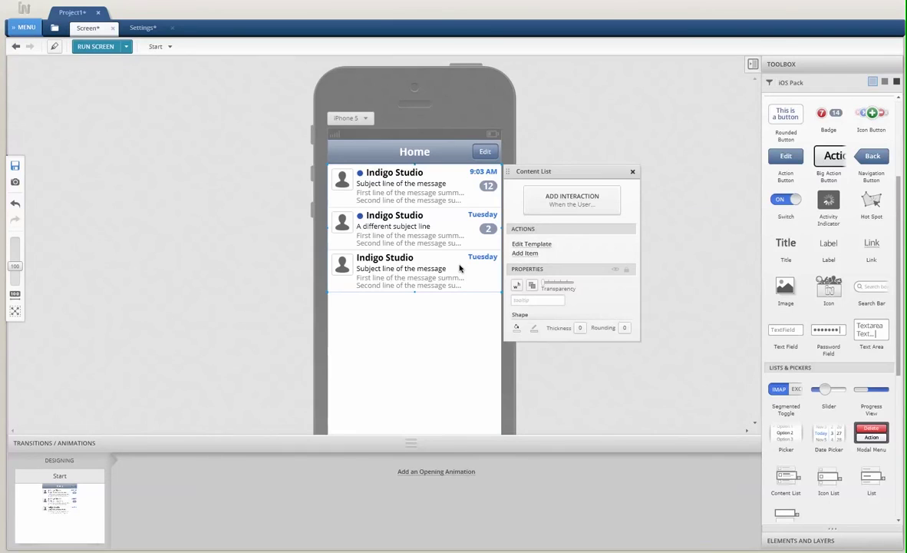
{"action": "left_click", "coordinate": [460, 267]}
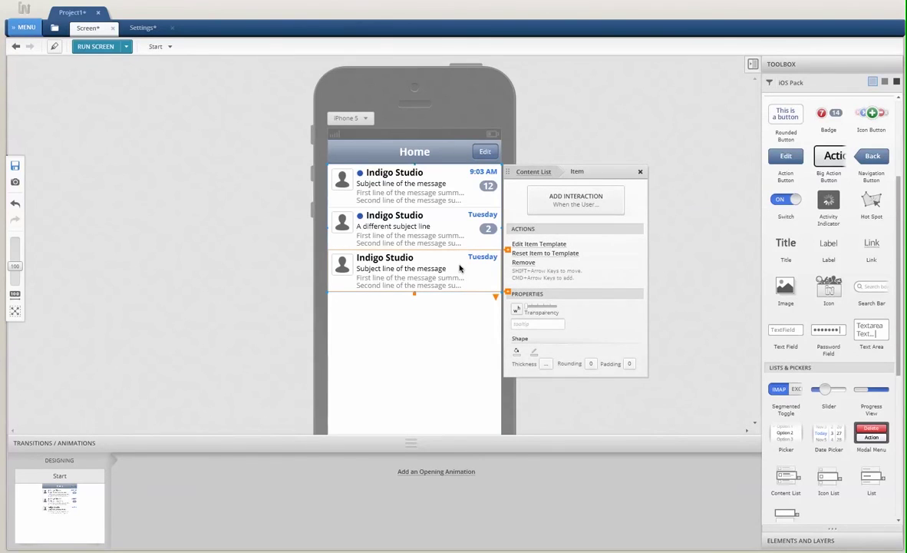
{"action": "left_click", "coordinate": [594, 210]}
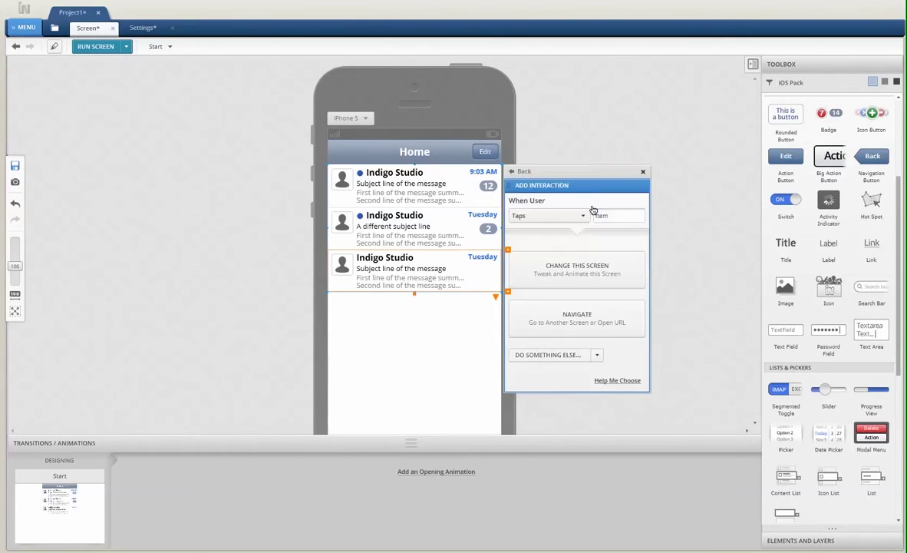
{"action": "left_click", "coordinate": [593, 306]}
{"action": "left_click", "coordinate": [595, 321]}
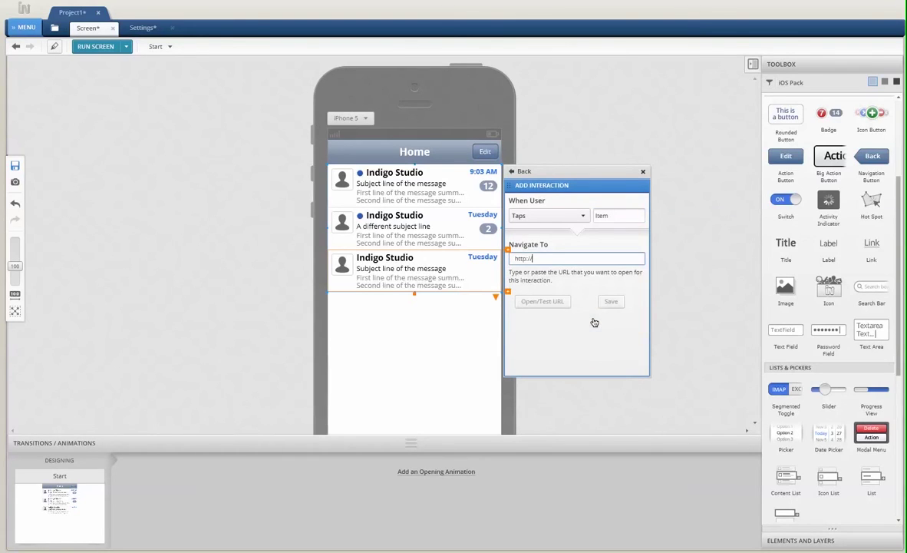
{"action": "type", "text": "g"}
{"action": "left_click", "coordinate": [614, 302]}
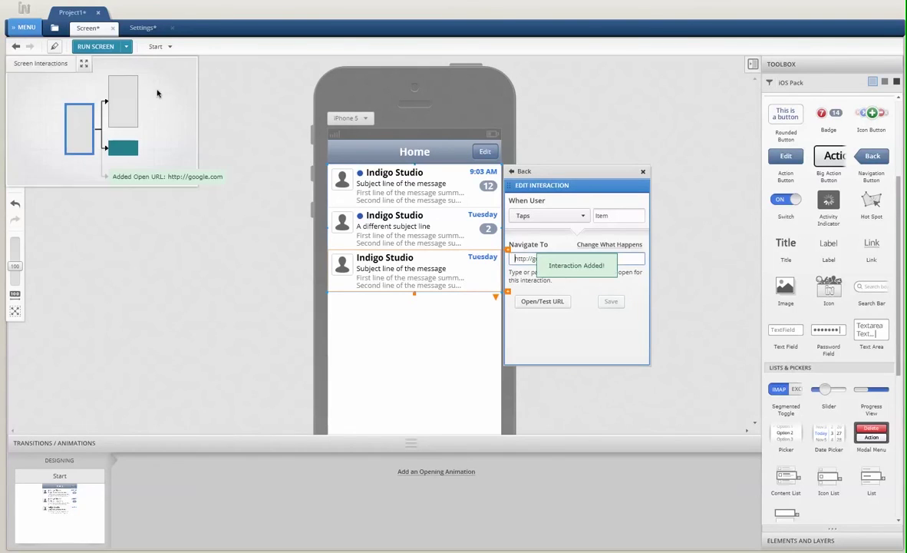
- Set the link URL to google.com, save, and view the new branch in the full-screen map
{"action": "left_click", "coordinate": [592, 305]}
{"action": "left_click", "coordinate": [595, 323]}
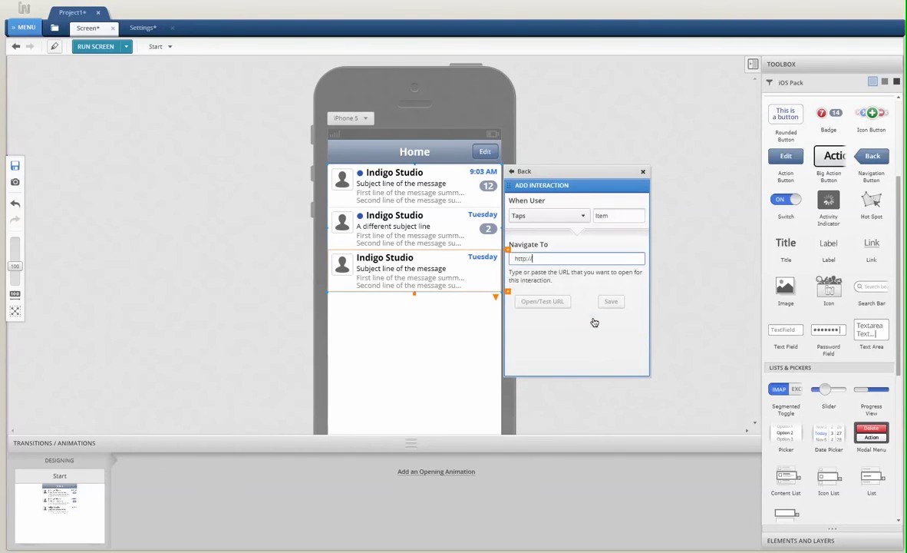
{"action": "type", "text": "google.com"}
{"action": "left_click", "coordinate": [611, 301]}
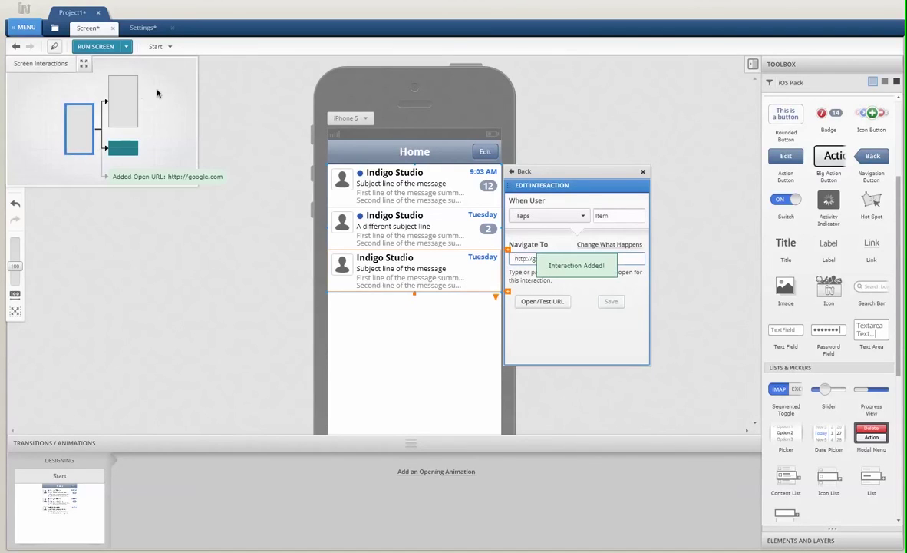
{"action": "left_click", "coordinate": [84, 65]}
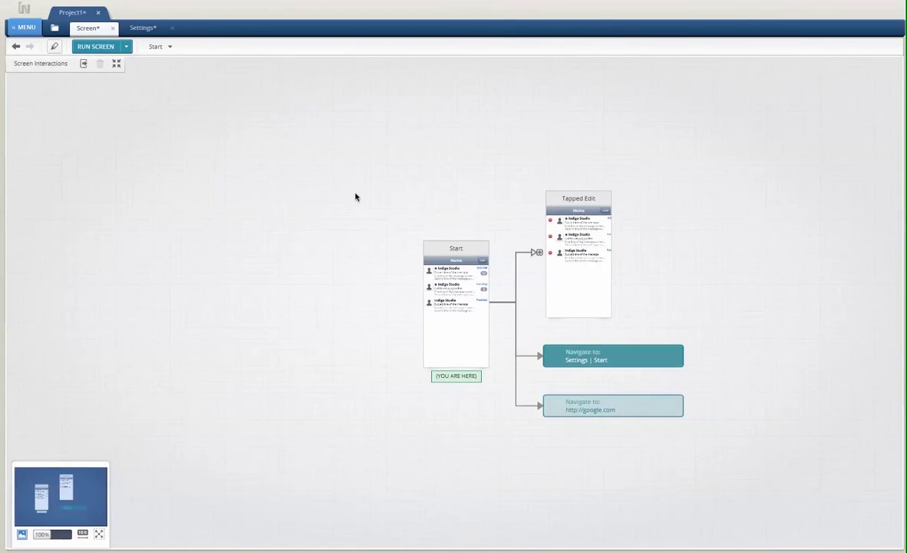
{"action": "left_click_drag", "start_coordinate": [355, 249], "coordinate": [260, 209]}
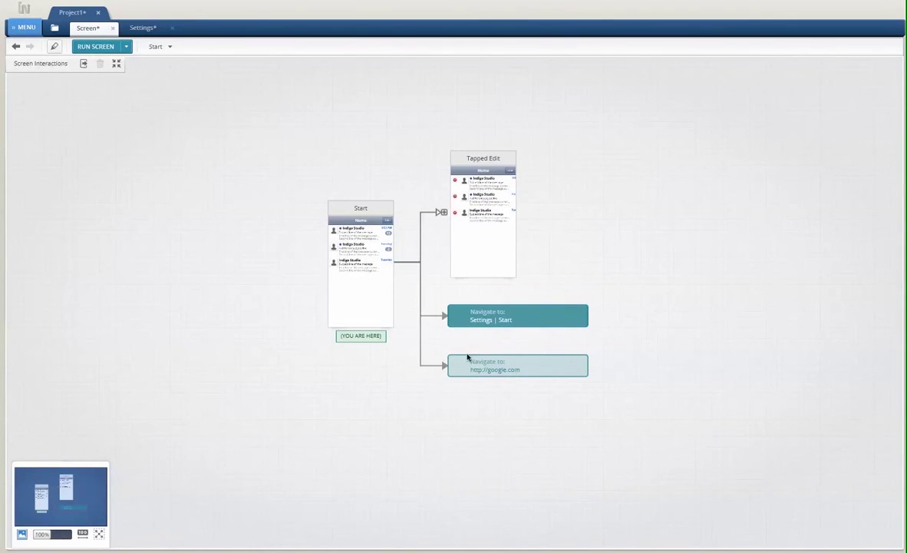